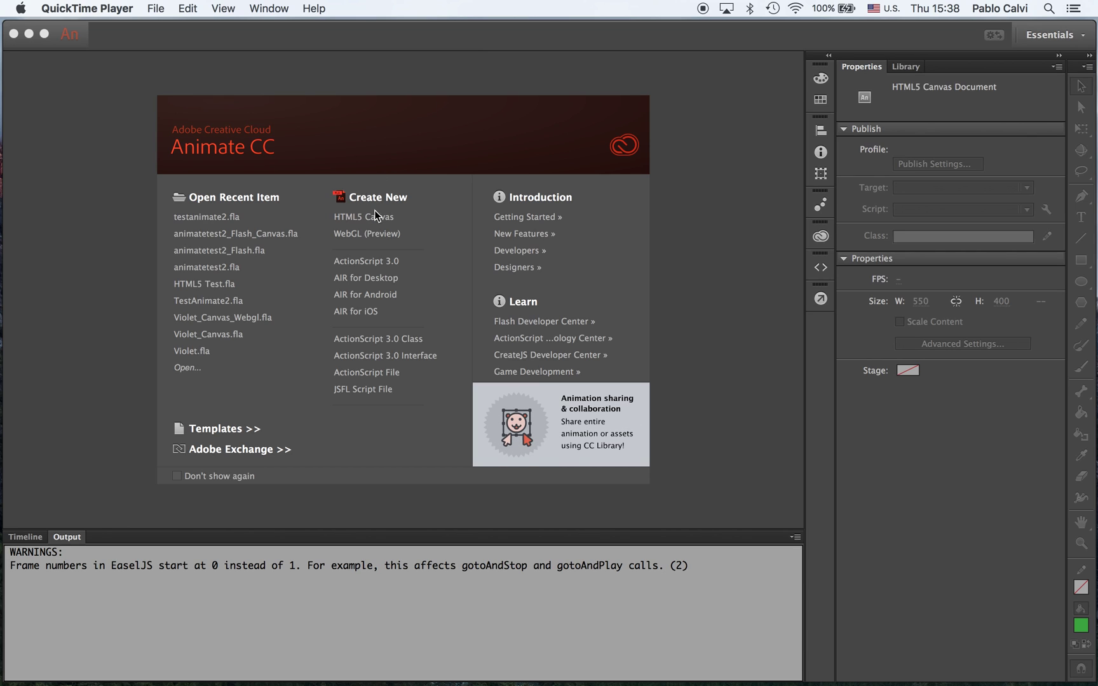
# Create a new 550×400 px HTML5 Canvas document, Untitled-5, from the Welcome screen
pyautogui.click(314, 42)
pyautogui.moveTo(327, 38); pyautogui.dragTo(323, 38)
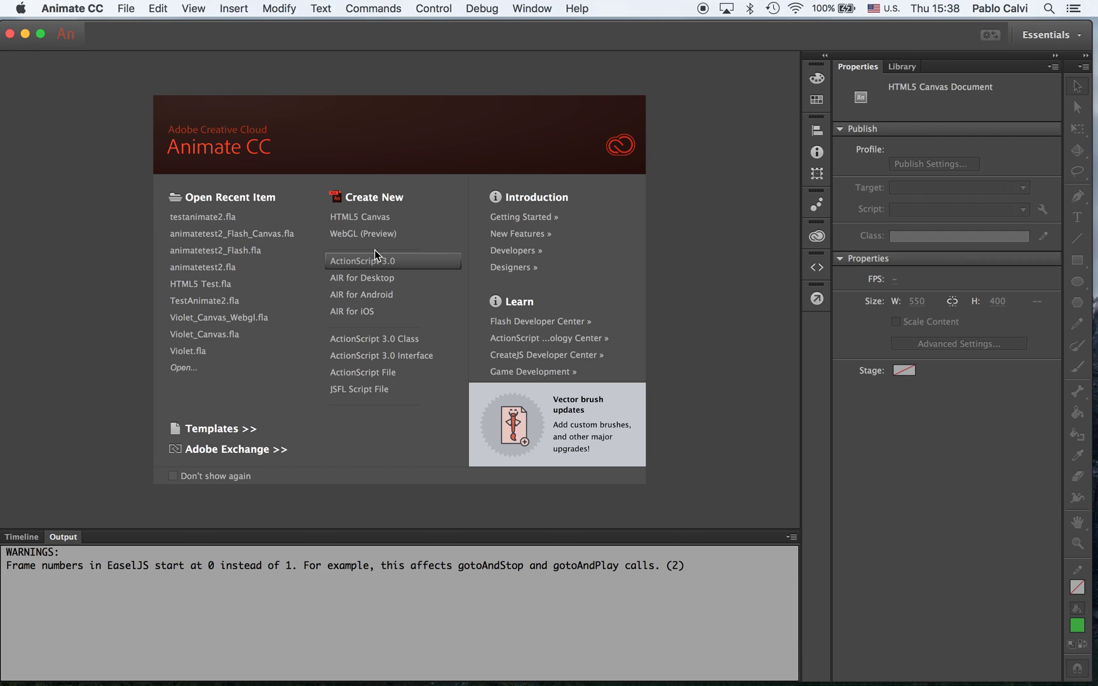
pyautogui.click(382, 219)
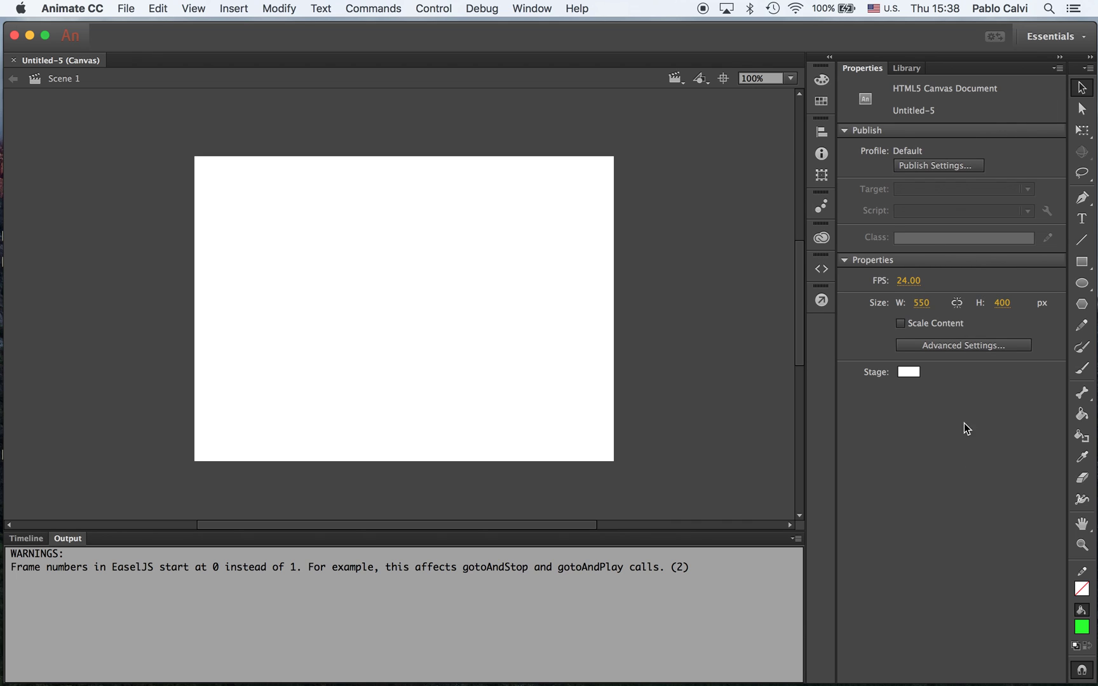
# Check the empty Library, return to Properties, and show the Timeline instead of the output warnings
pyautogui.click(912, 68)
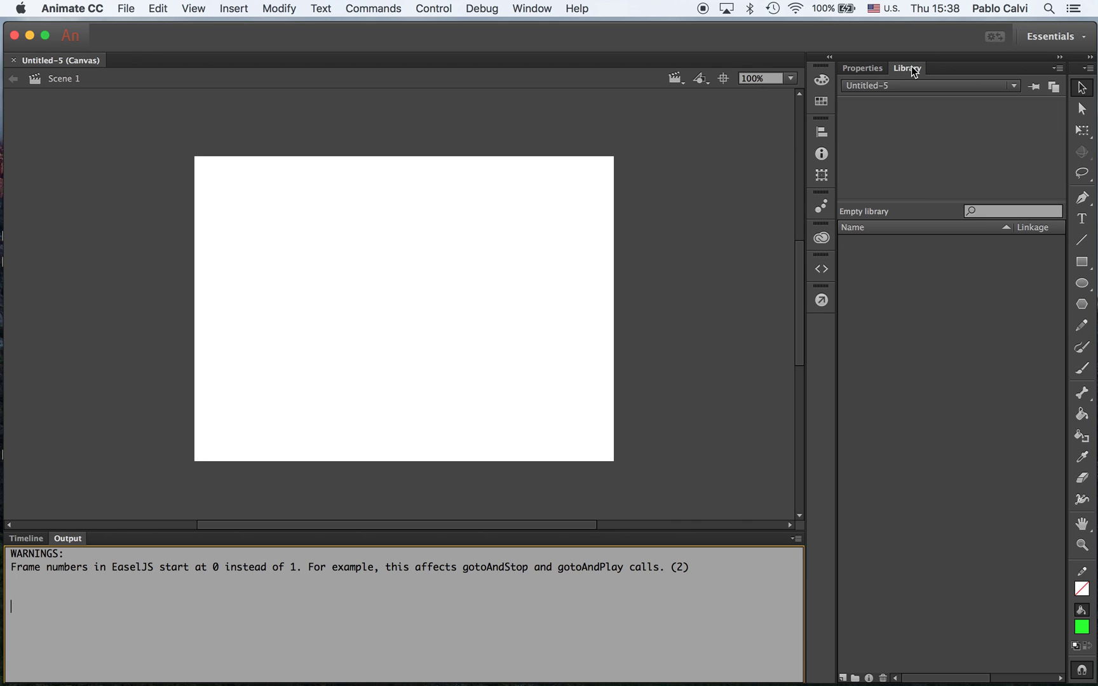
pyautogui.click(877, 69)
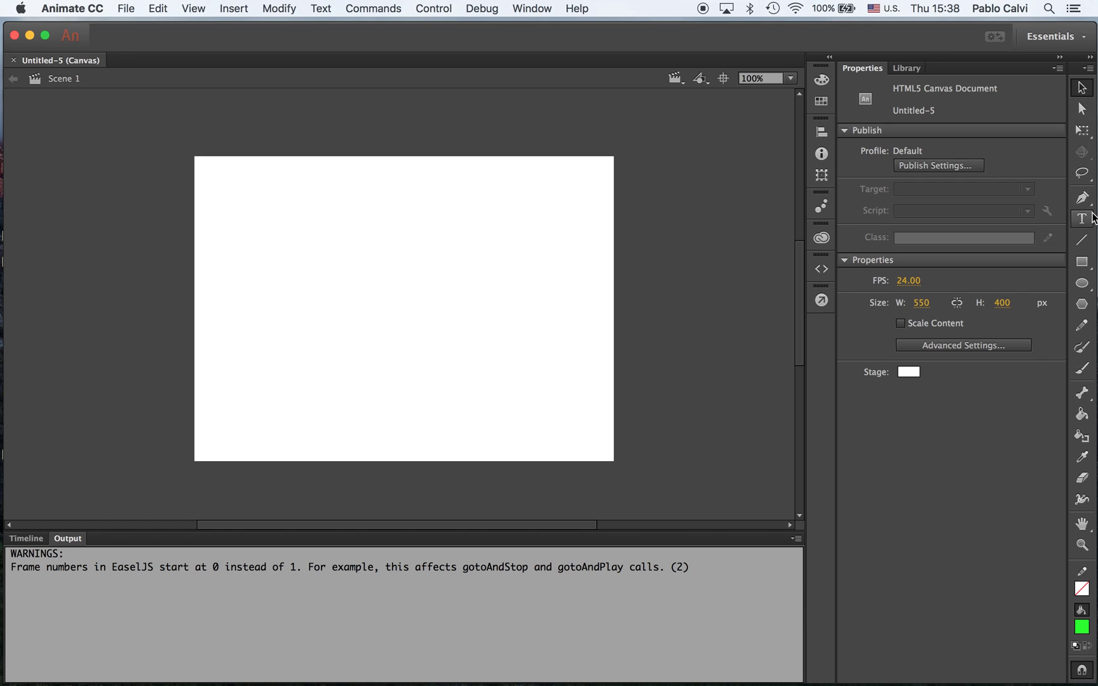
pyautogui.moveTo(956, 43); pyautogui.dragTo(957, 39)
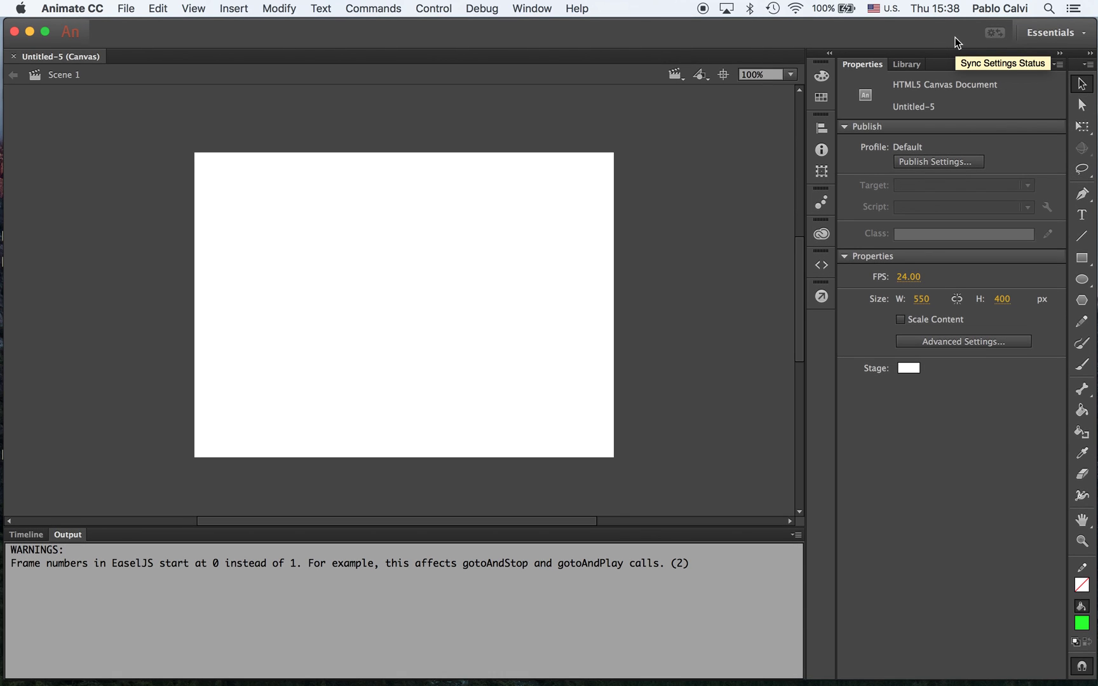
pyautogui.click(27, 538)
pyautogui.click(66, 536)
pyautogui.click(29, 537)
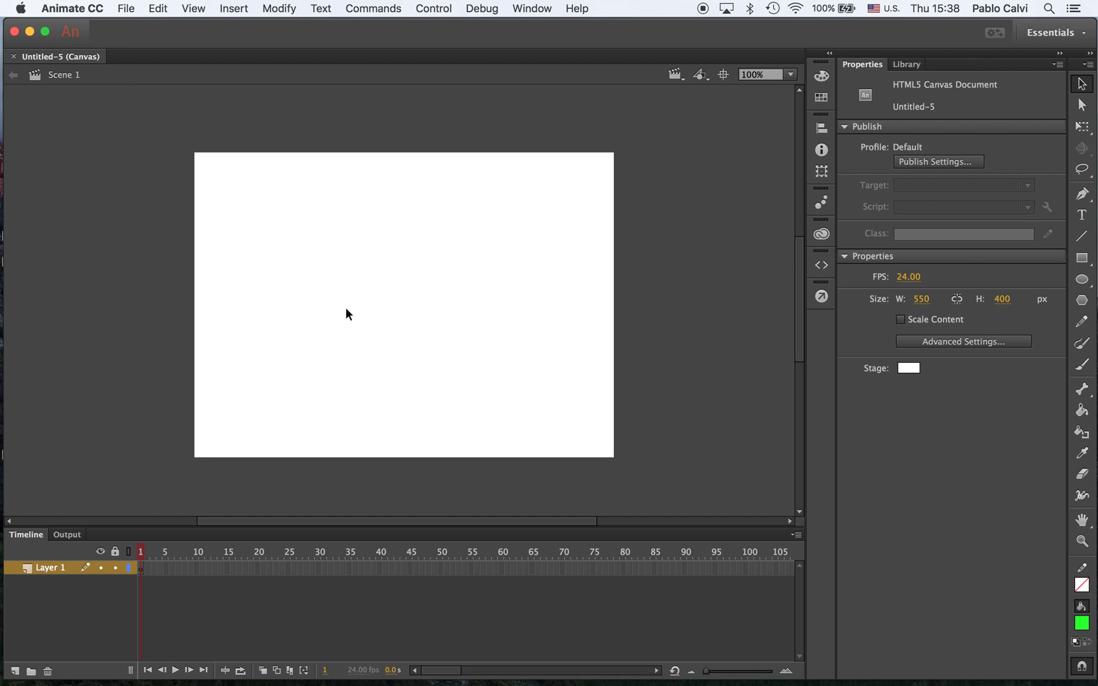
pyautogui.moveTo(165, 32); pyautogui.dragTo(166, 36)
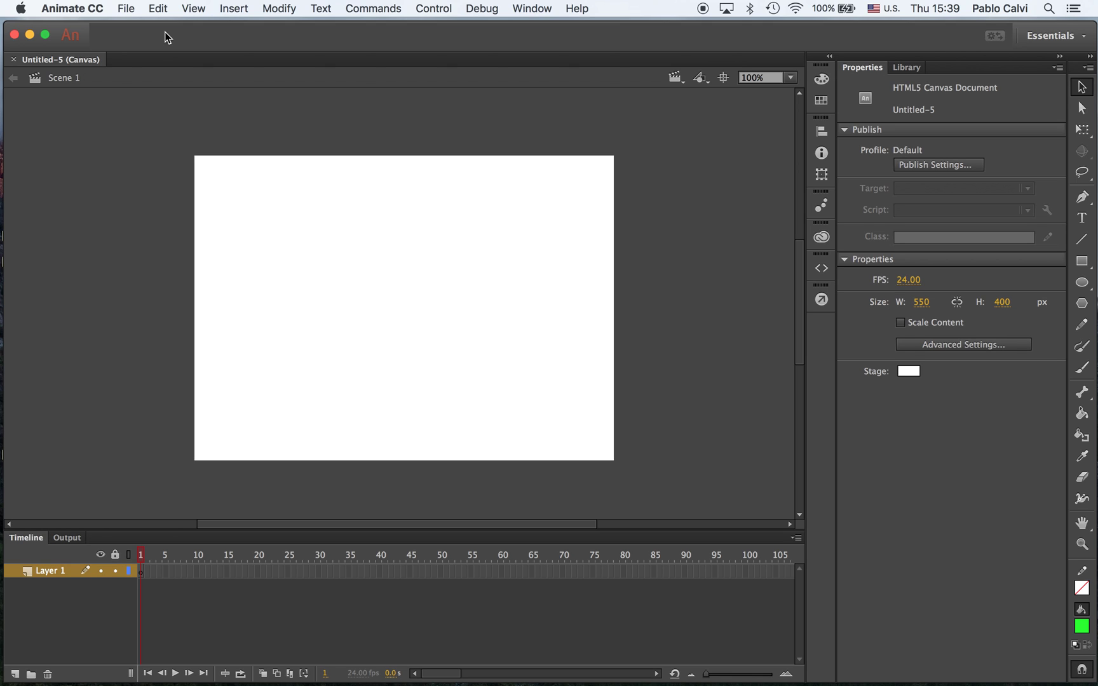
pyautogui.click(130, 9)
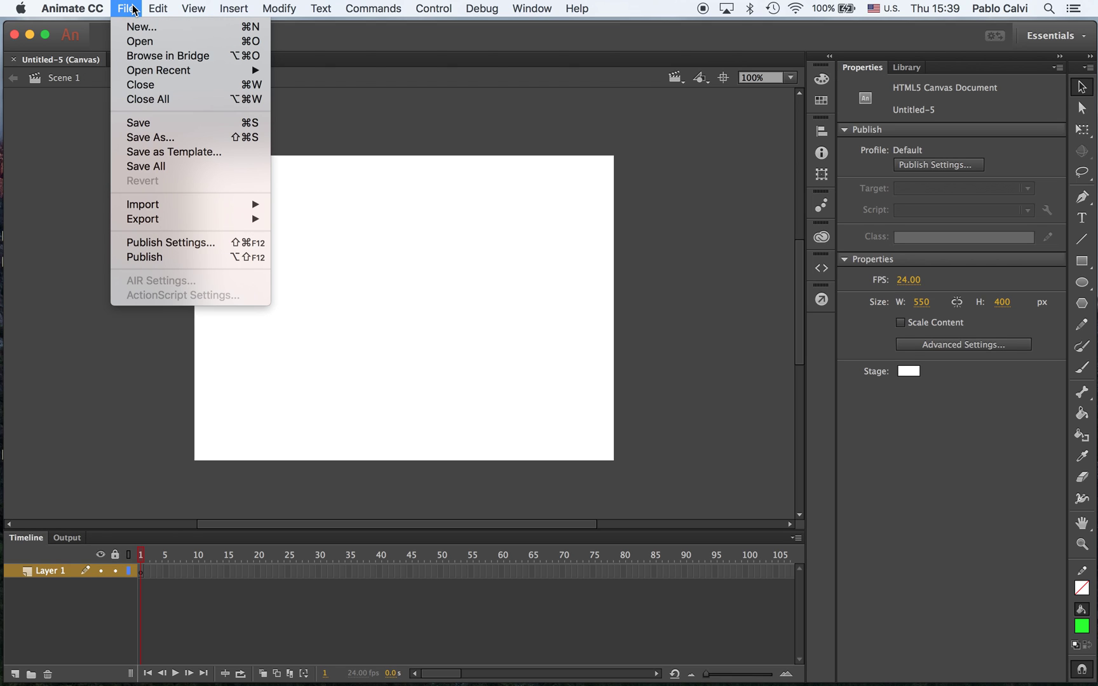
# Begin Save As and name a new Desktop folder after the author plus 'button1politics'
pyautogui.click(151, 138)
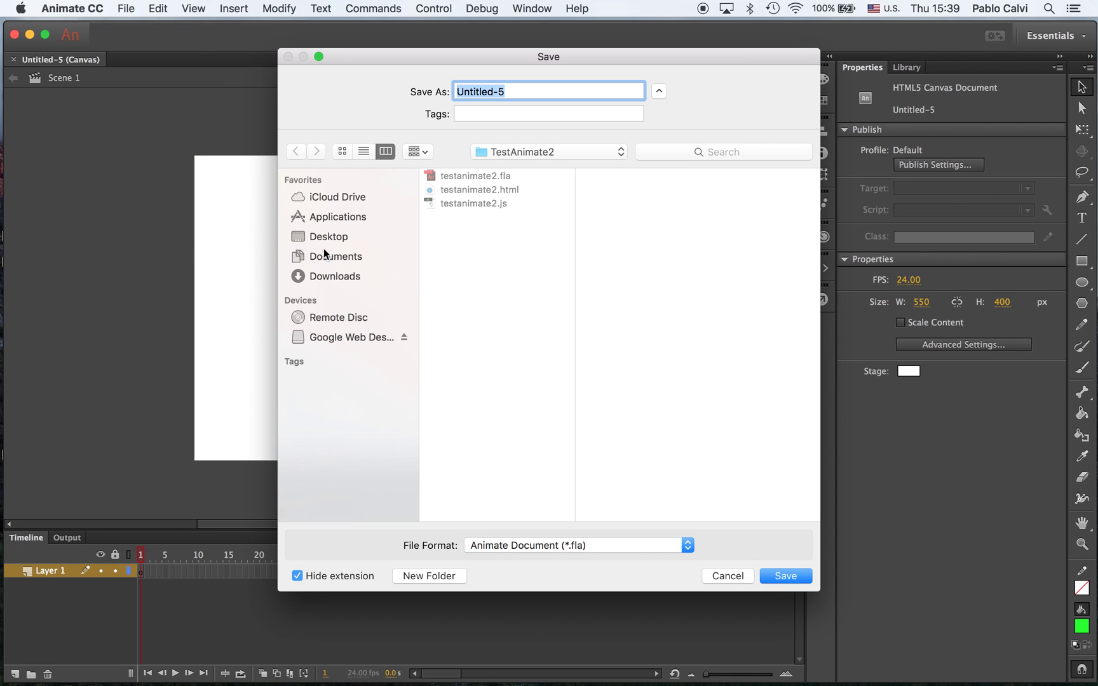
pyautogui.click(328, 238)
pyautogui.click(420, 575)
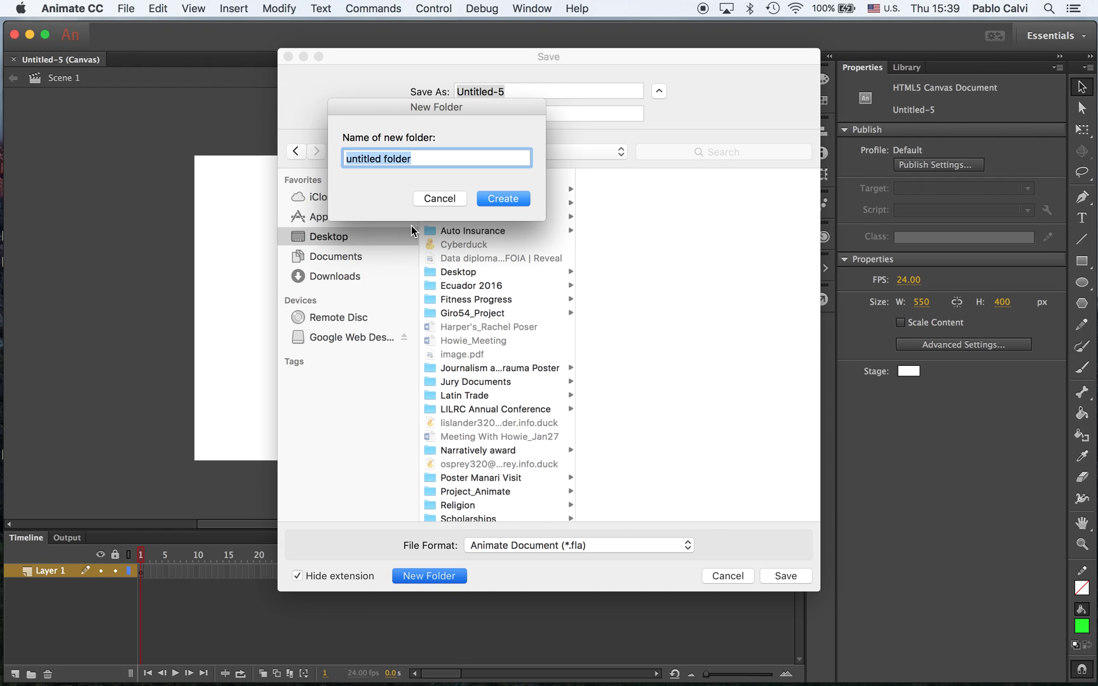
pyautogui.write('pablocalvi')
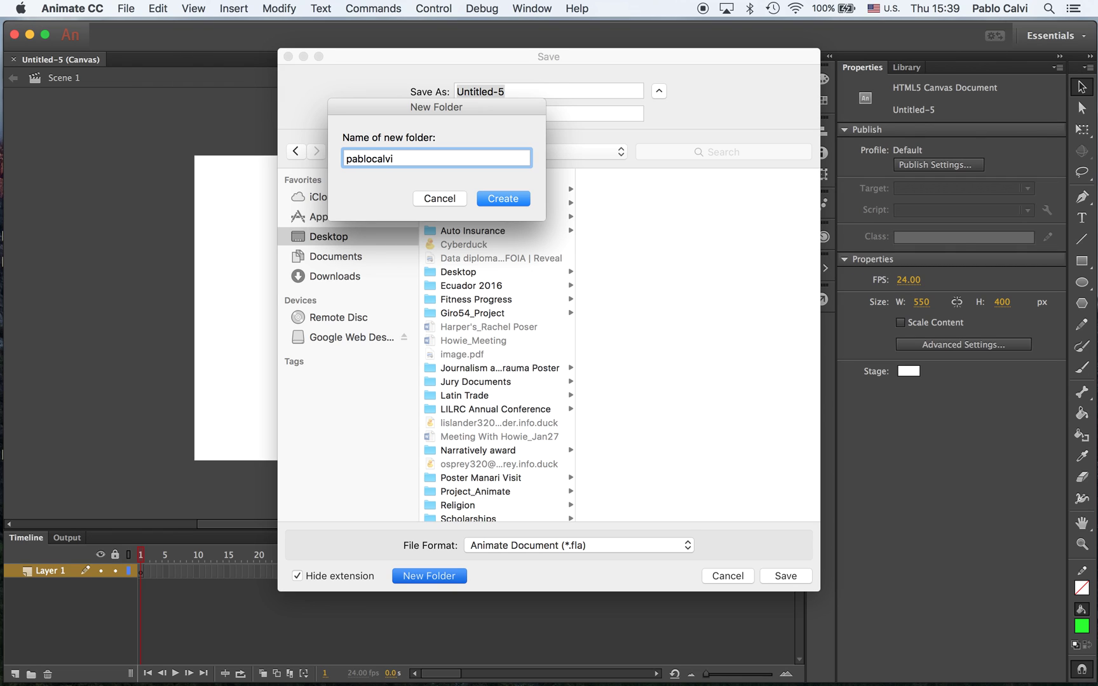
pyautogui.write('button1')
pyautogui.write('politi')
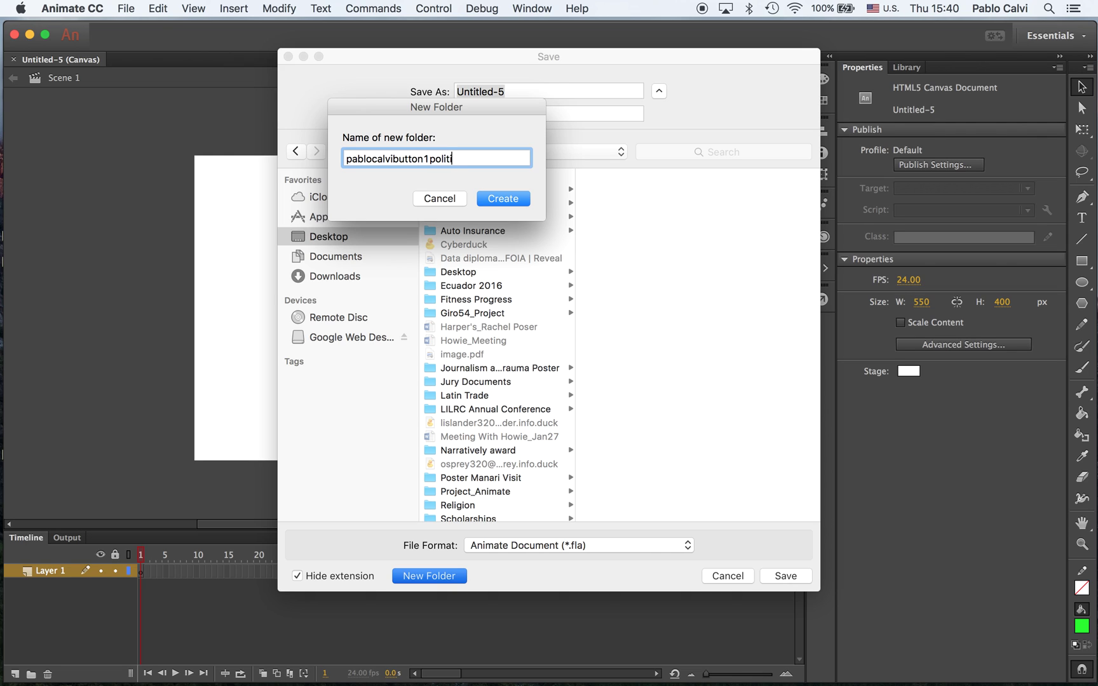
pyautogui.write('cs')
# Create the folder and save the document inside it as an .fla with the folder's name
pyautogui.click(495, 199)
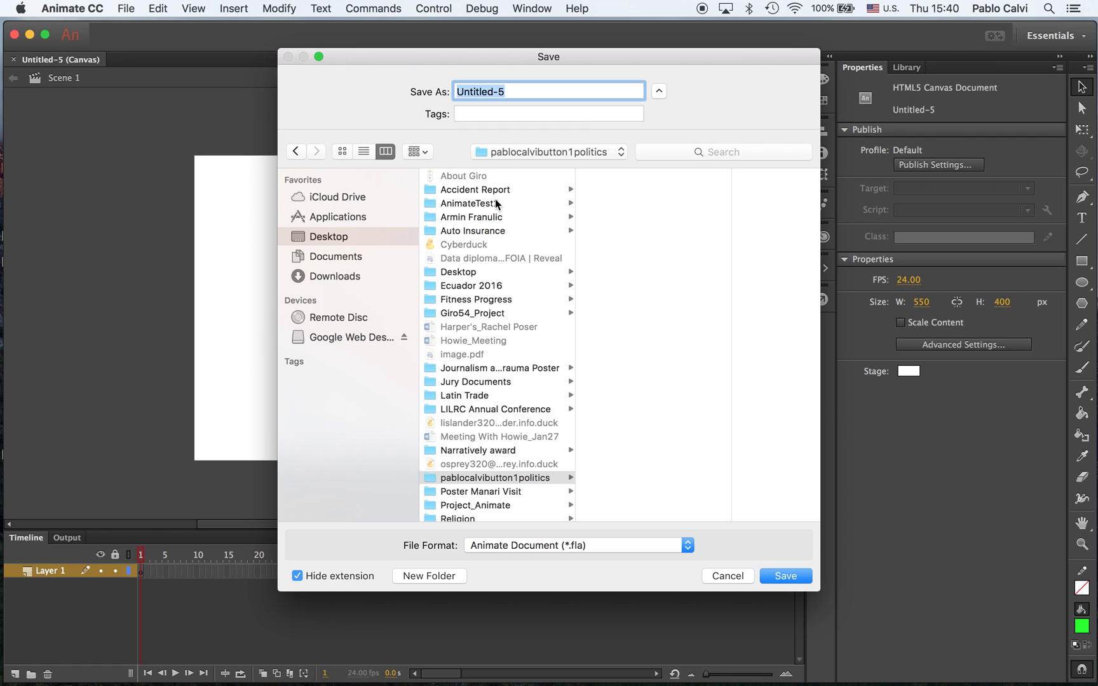
pyautogui.click(510, 478)
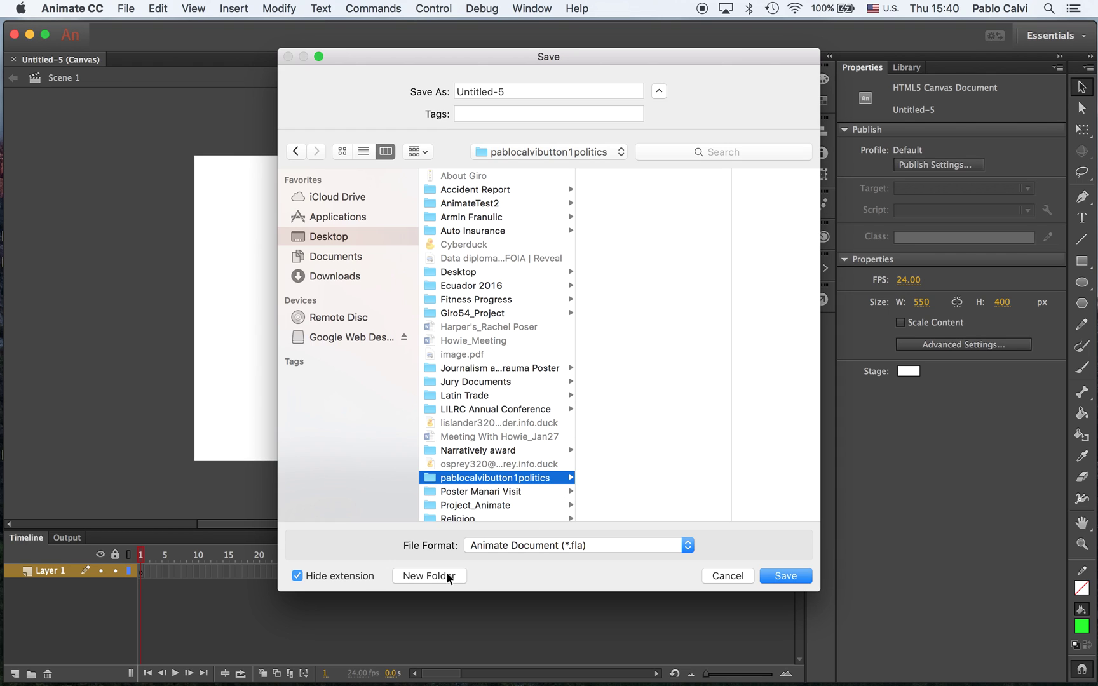
pyautogui.click(508, 91)
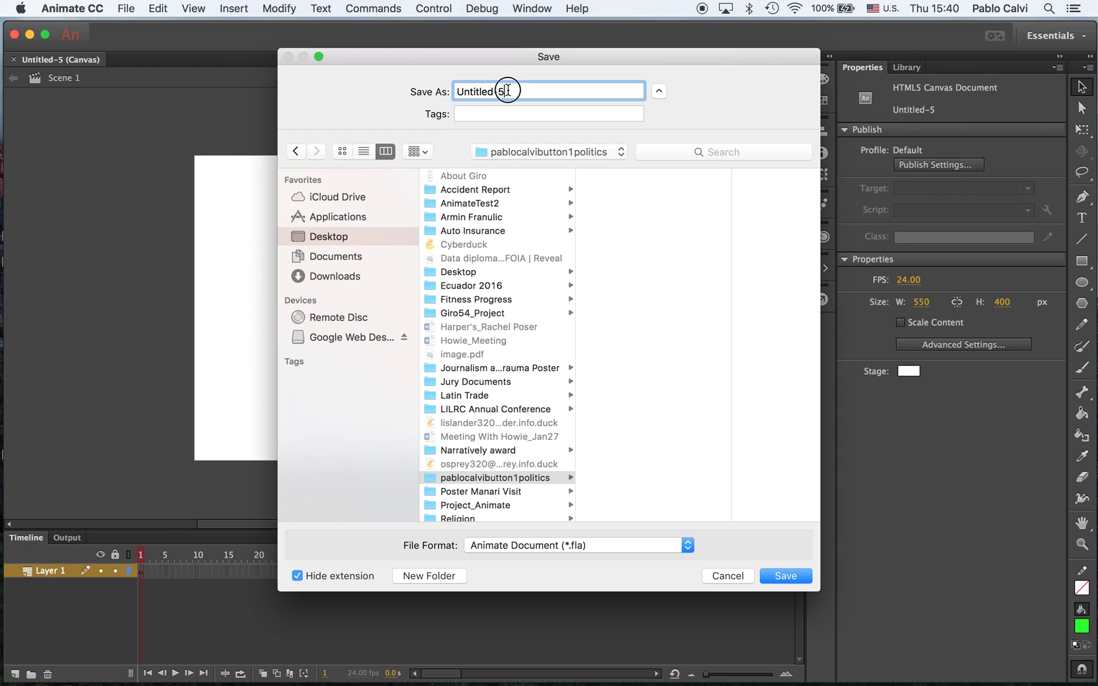
pyautogui.moveTo(507, 91); pyautogui.dragTo(429, 89)
pyautogui.write('pablocalvibutton1')
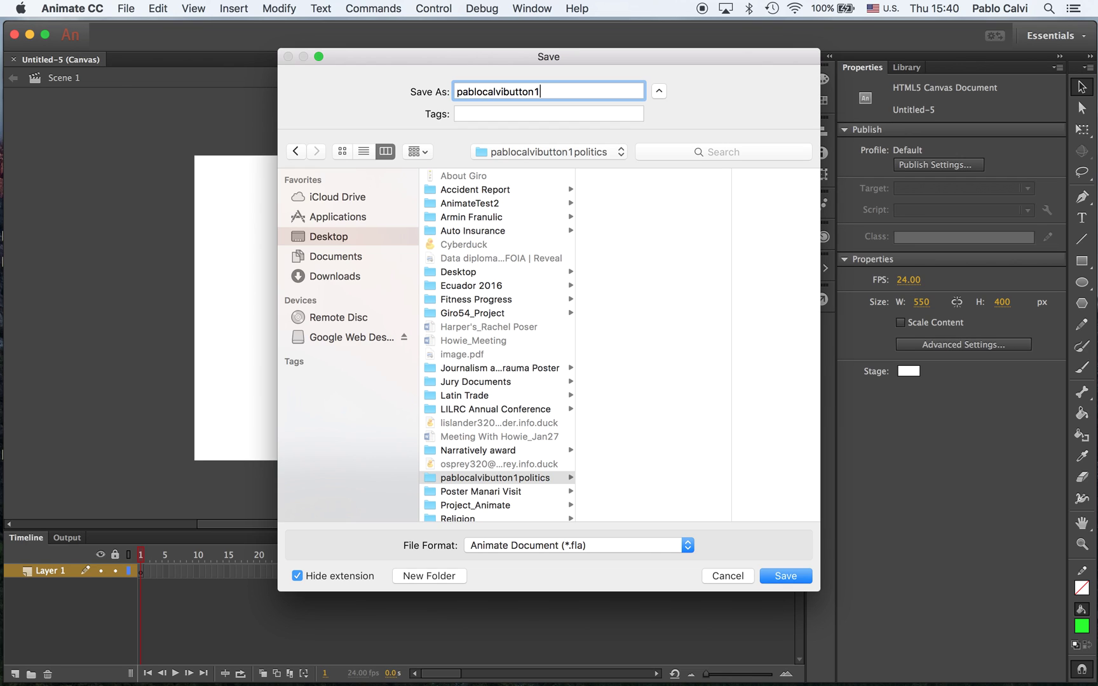
pyautogui.write('politics')
pyautogui.click(787, 575)
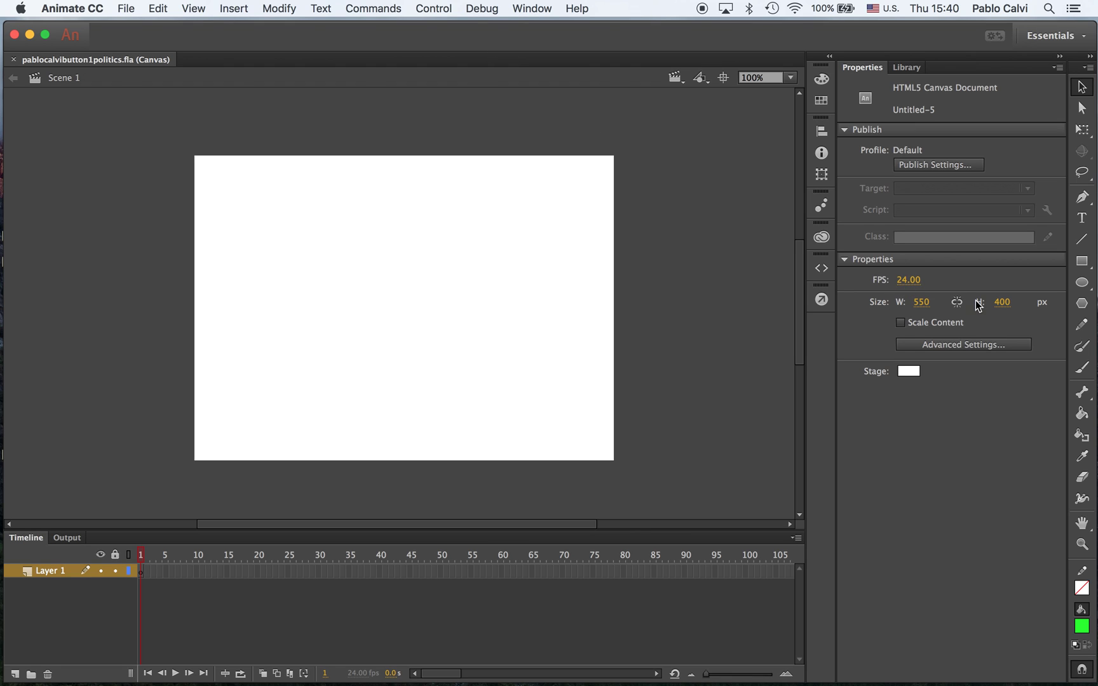
pyautogui.click(1087, 288)
# Draw a 93.5×93.5 green circle left of centre and marquee-select it
pyautogui.moveTo(273, 250); pyautogui.dragTo(351, 318)
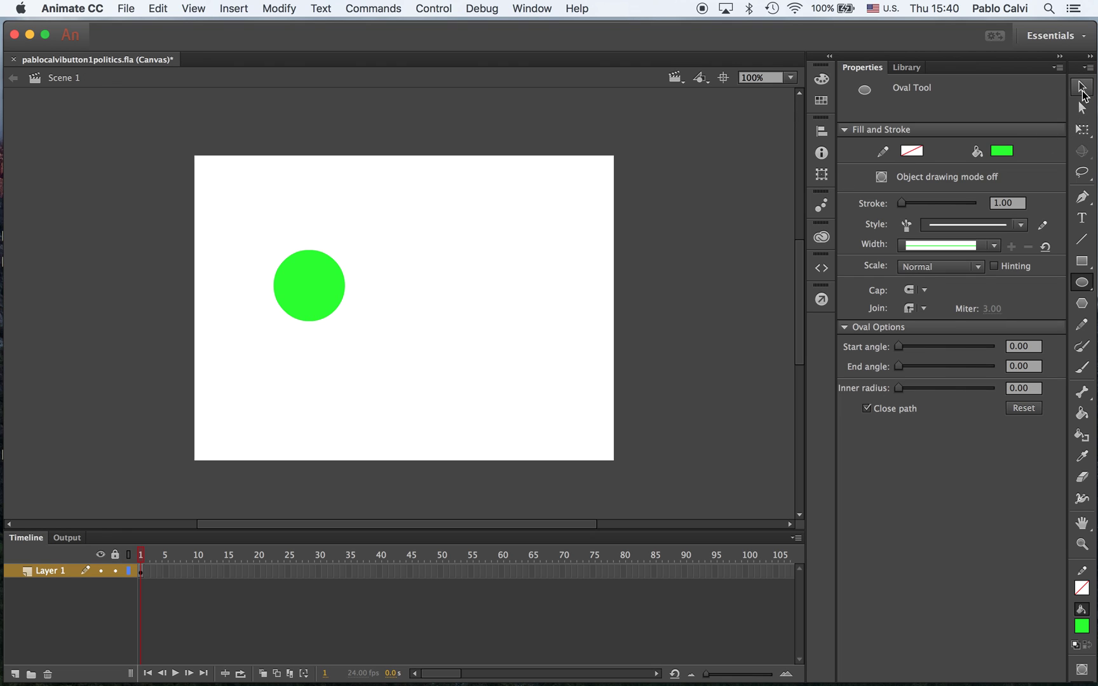
pyautogui.click(1083, 89)
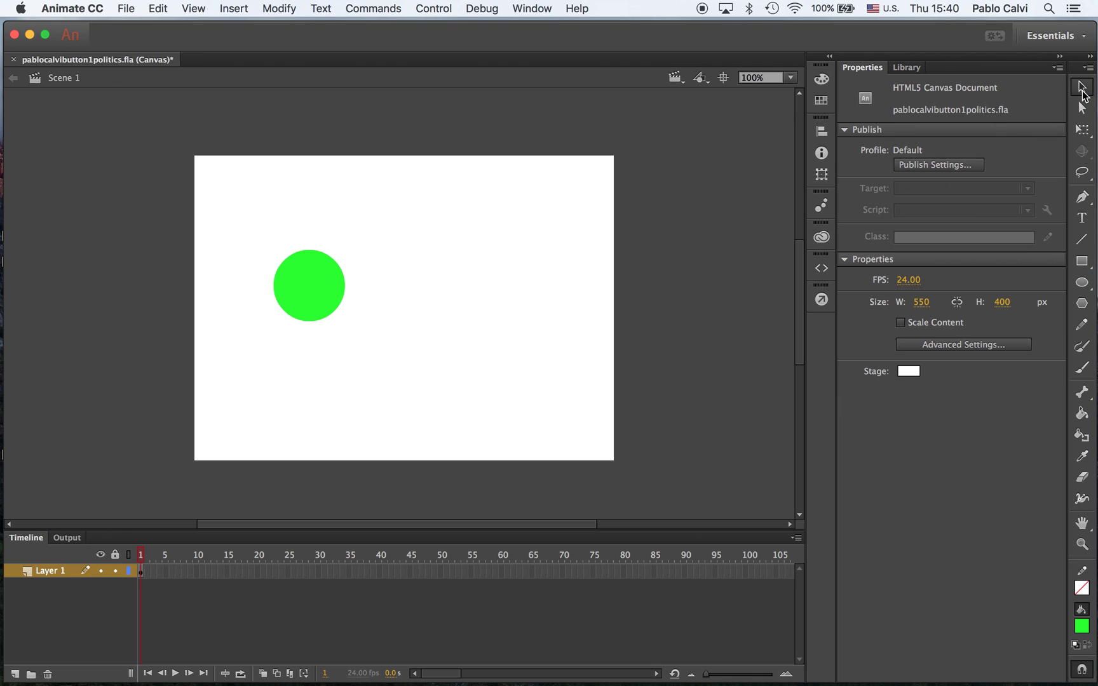
pyautogui.moveTo(239, 225); pyautogui.dragTo(383, 356)
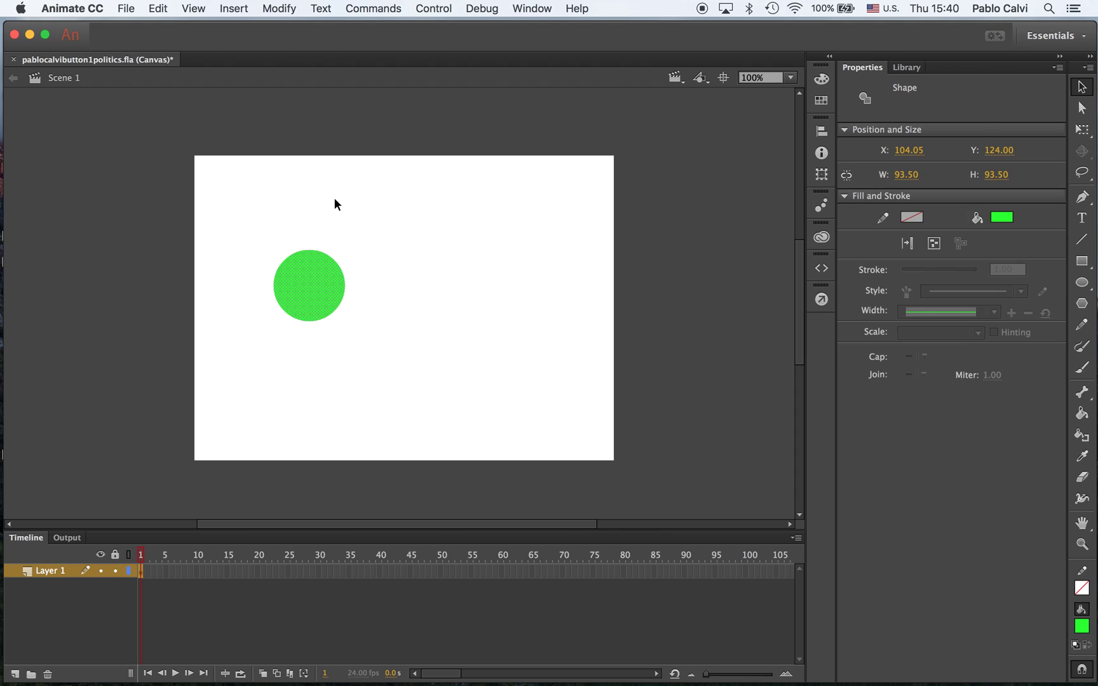
pyautogui.click(283, 8)
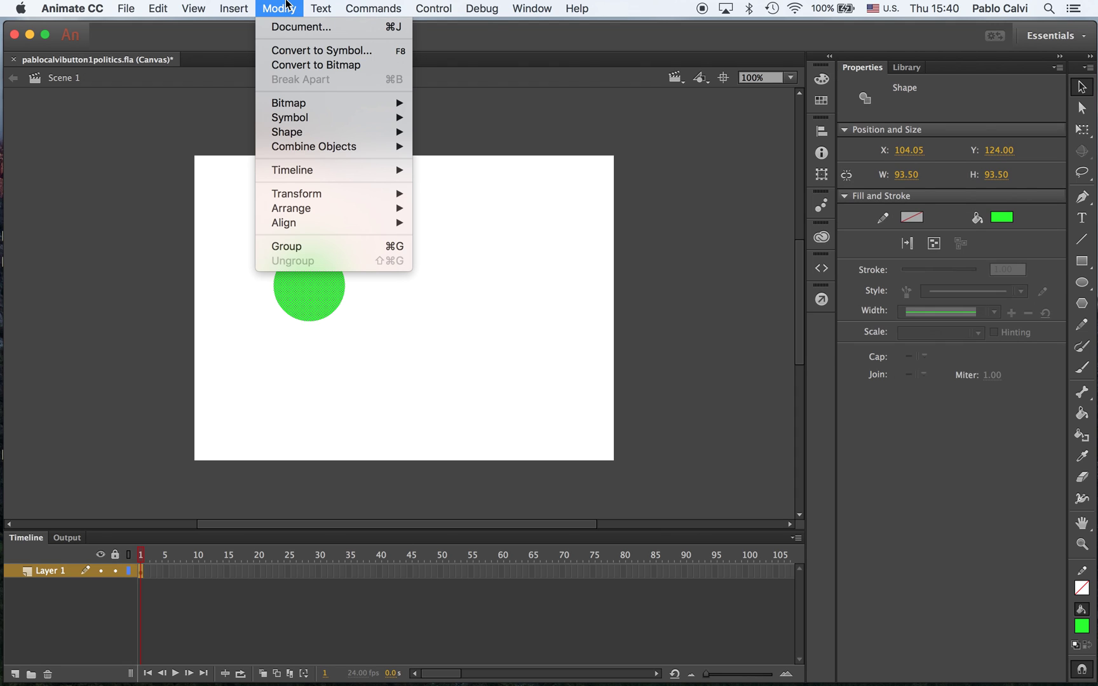
# Convert the selected circle into a Button-type symbol named Button1
pyautogui.click(291, 51)
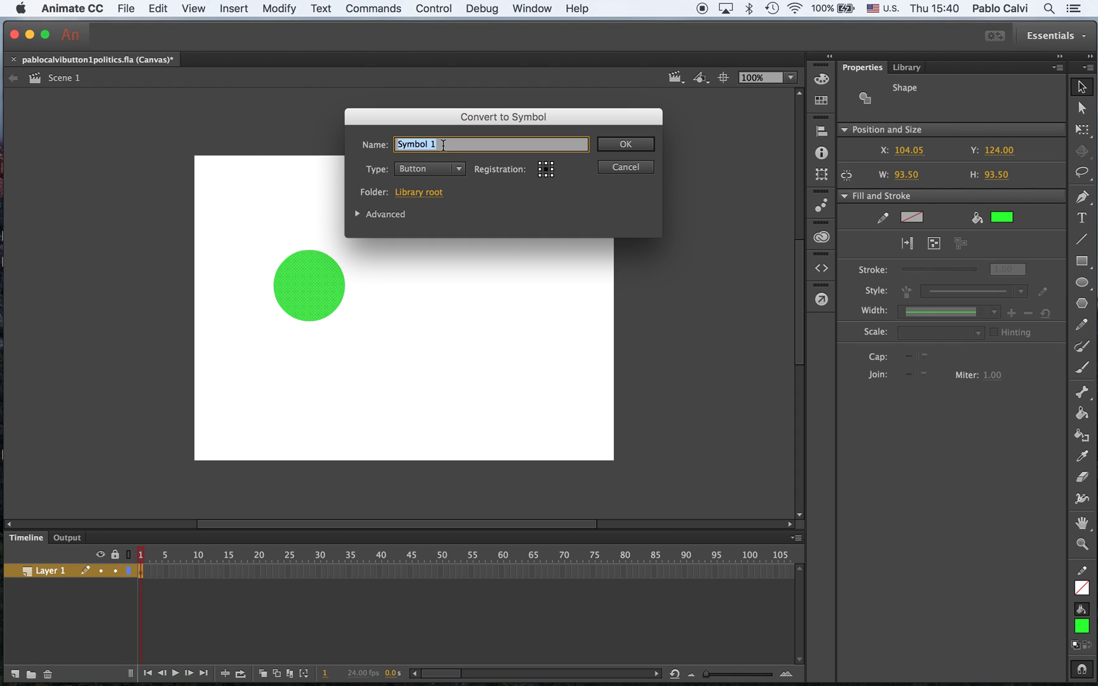
pyautogui.write('Button1')
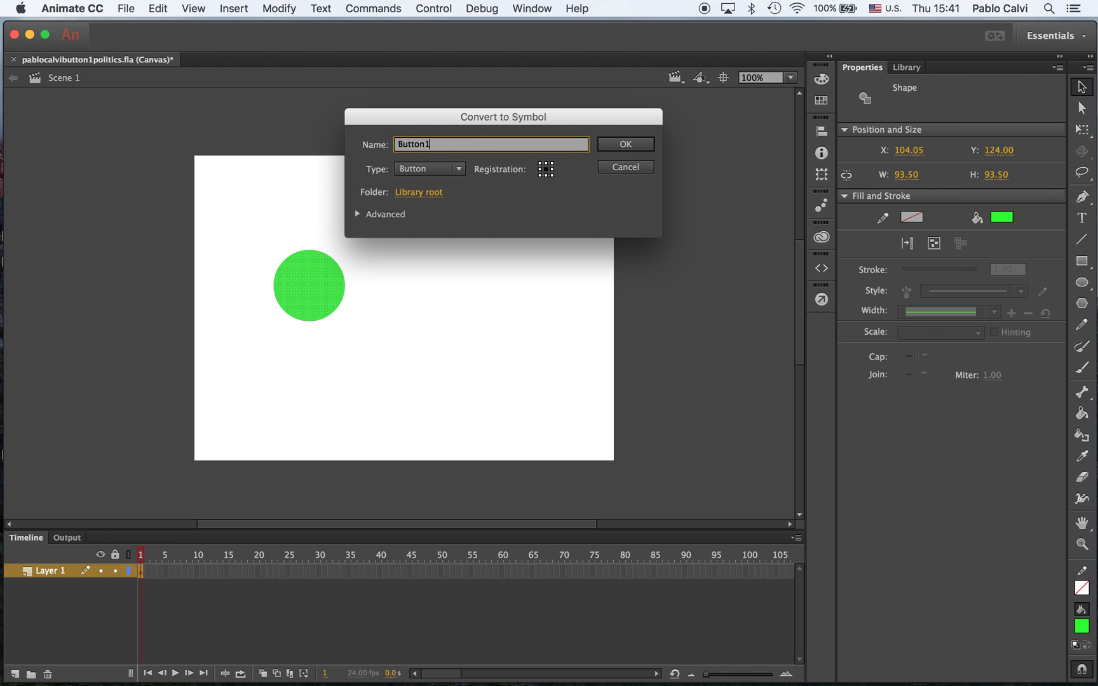
pyautogui.click(439, 169)
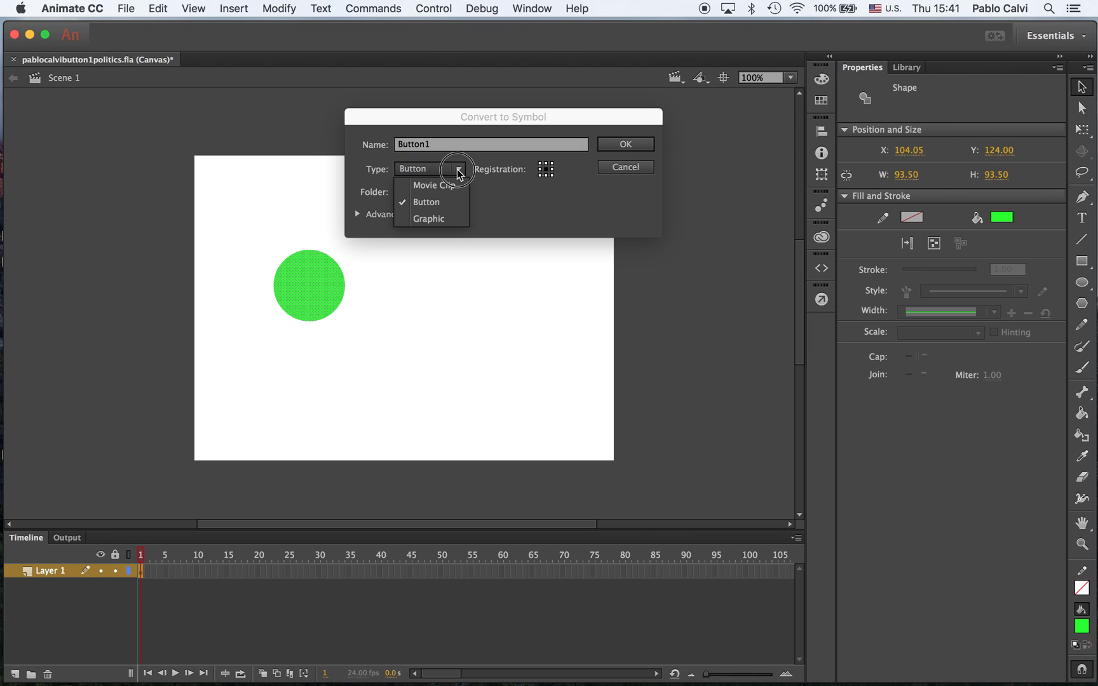
pyautogui.click(449, 200)
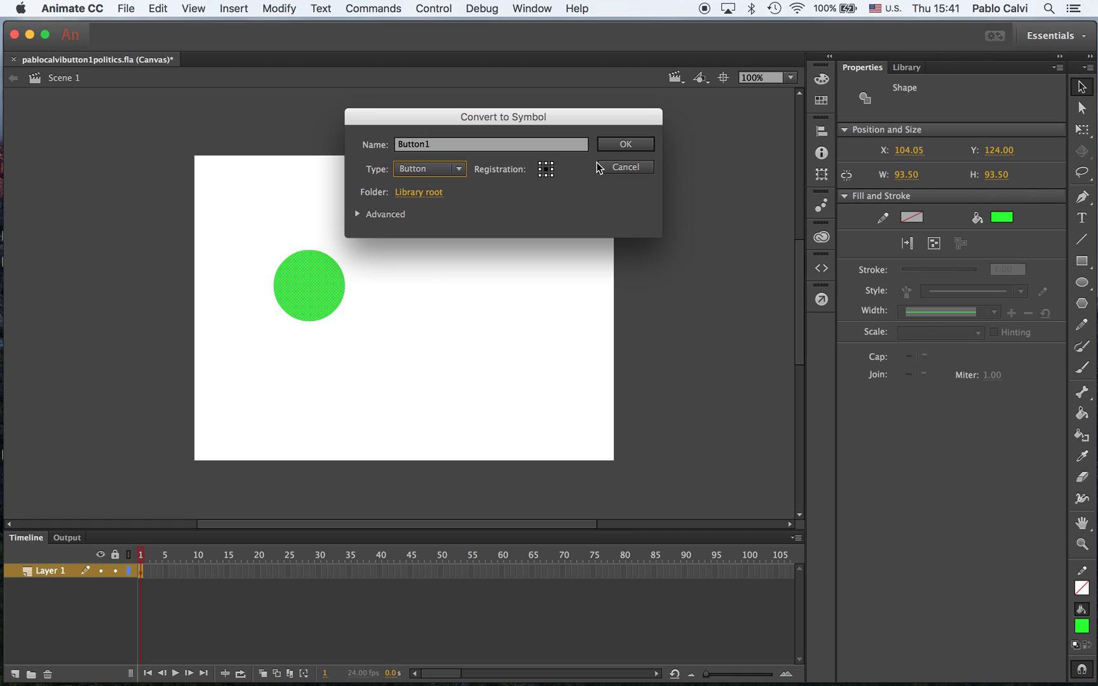
pyautogui.click(623, 148)
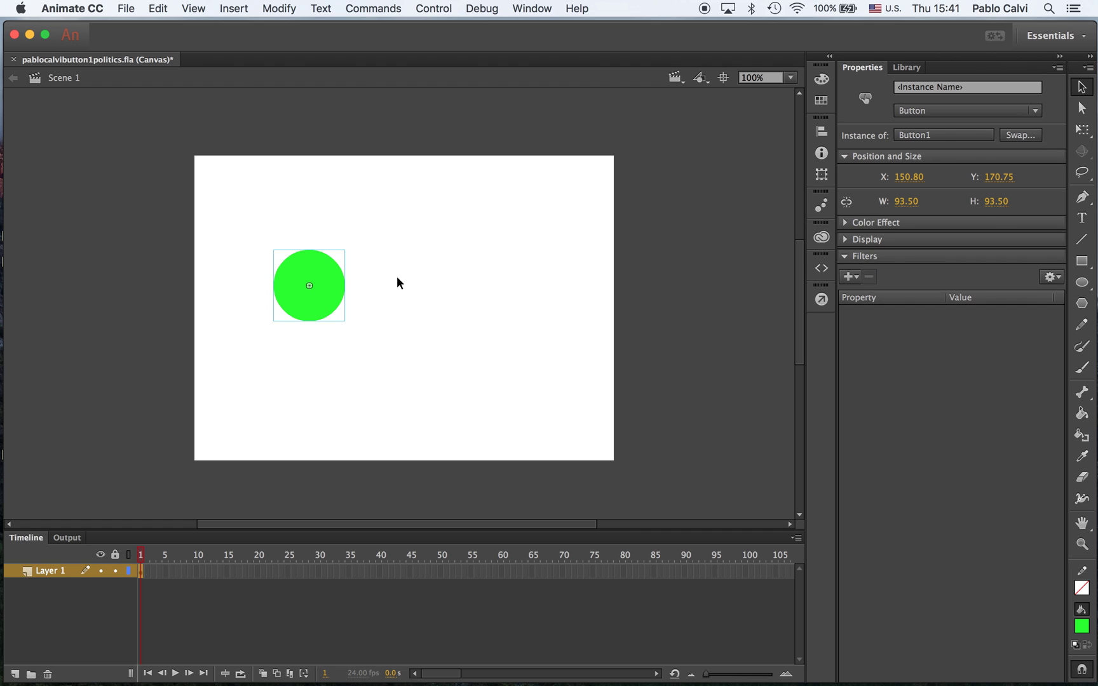
# Inside Button1, add an Over keyframe and fill its circle dark blue #000099
pyautogui.doubleClick(331, 270)
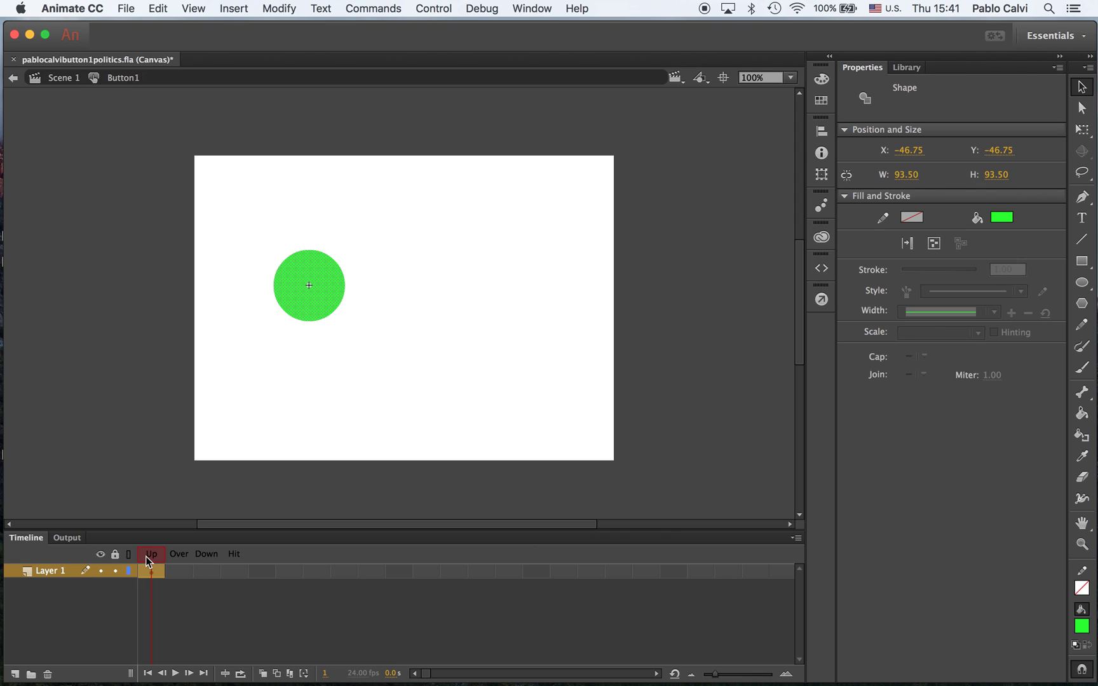
pyautogui.click(189, 571)
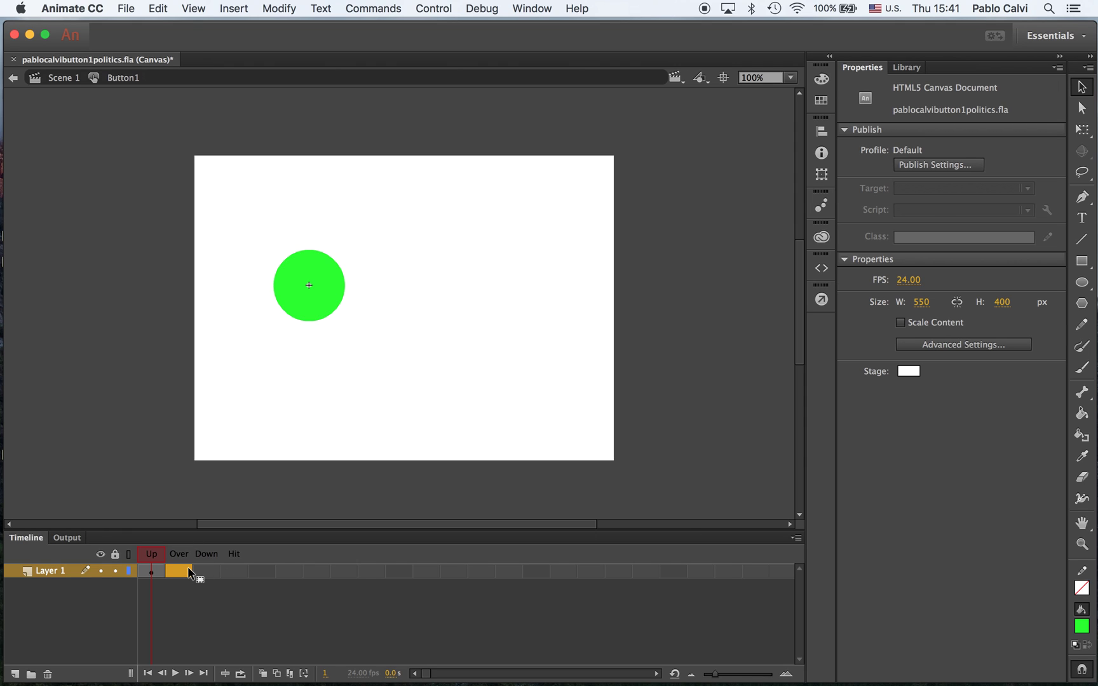
pyautogui.press('F6')
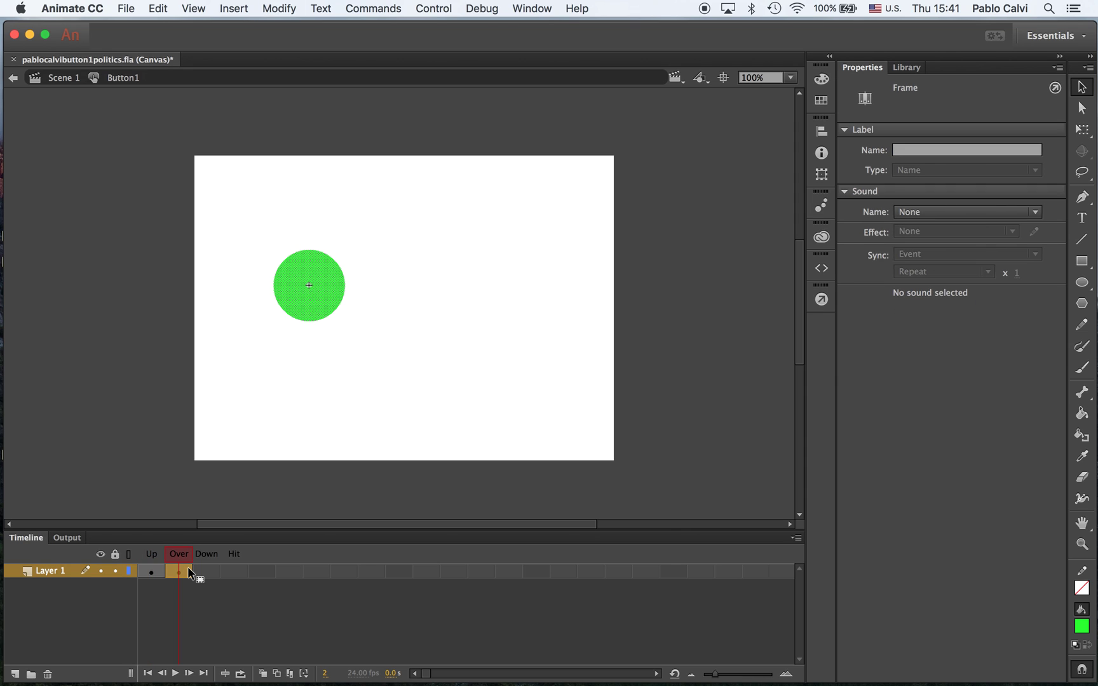
pyautogui.click(1082, 628)
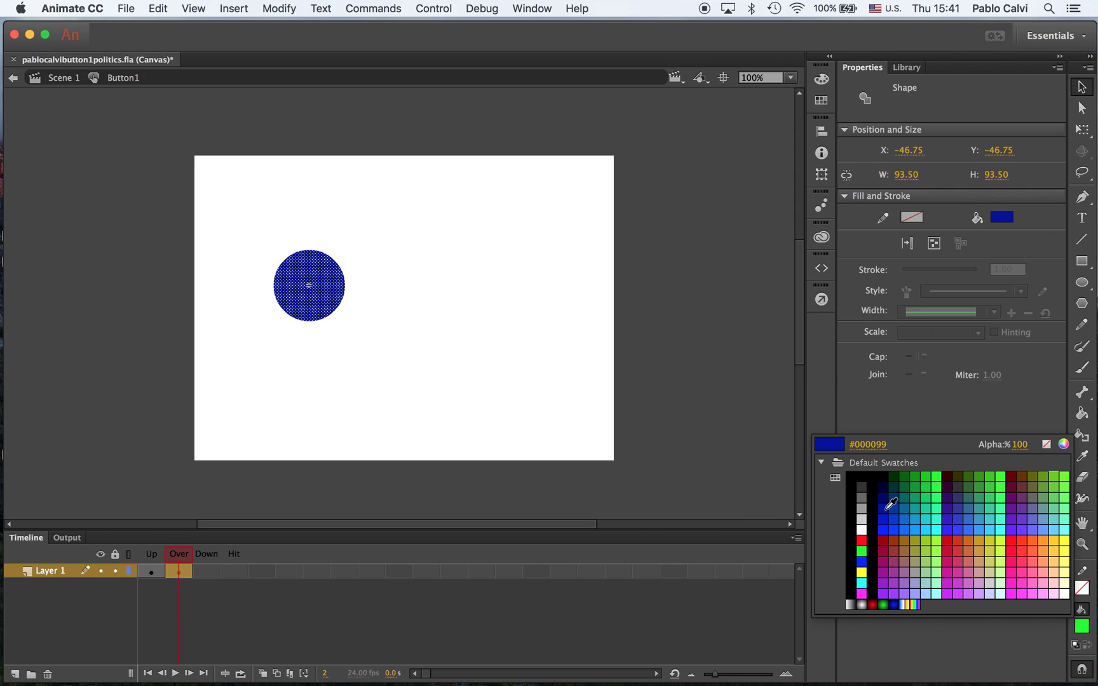
pyautogui.click(887, 509)
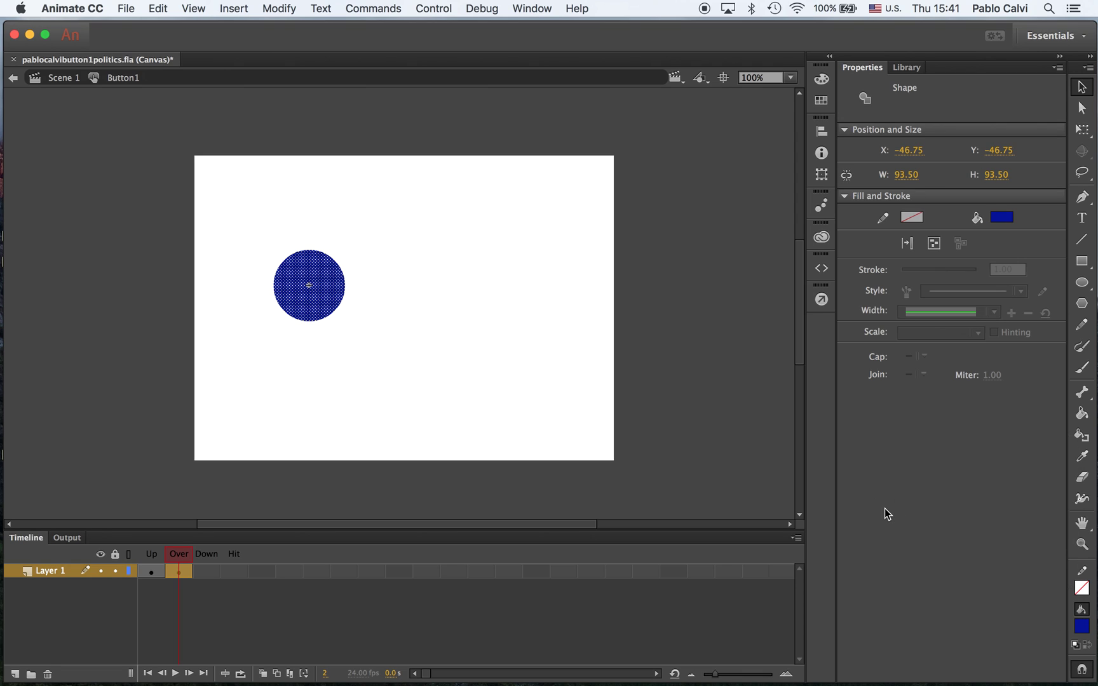
# Add a Down keyframe with the text 'Hi!' right of the circle, then return to Scene 1
pyautogui.click(206, 572)
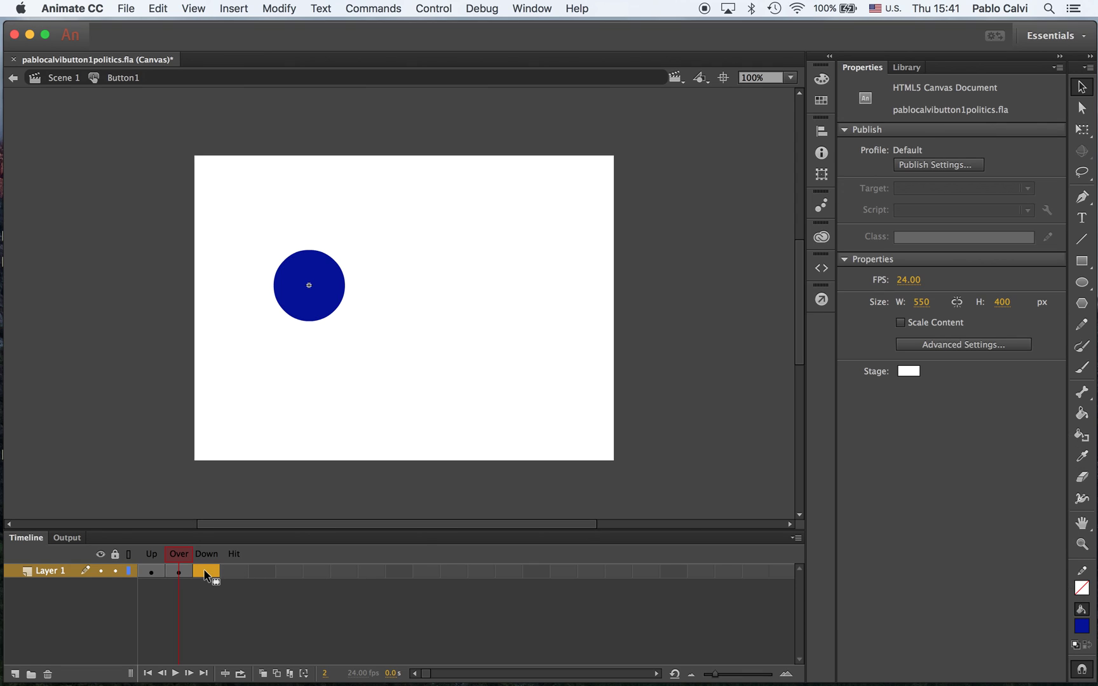
pyautogui.press('F6')
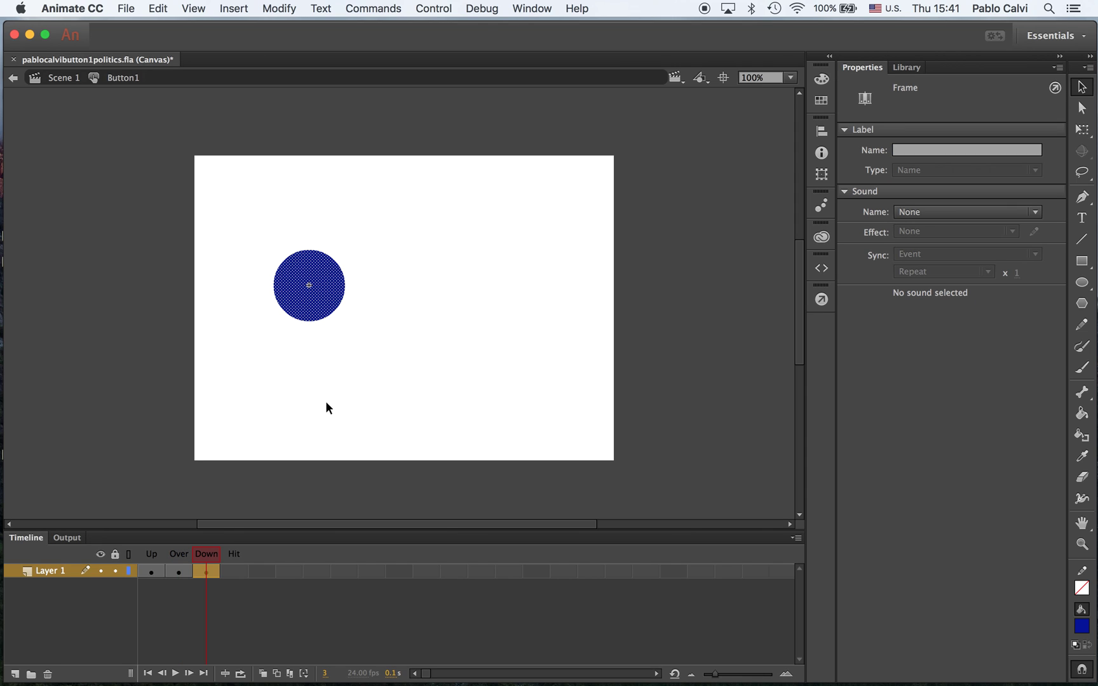
pyautogui.click(1082, 218)
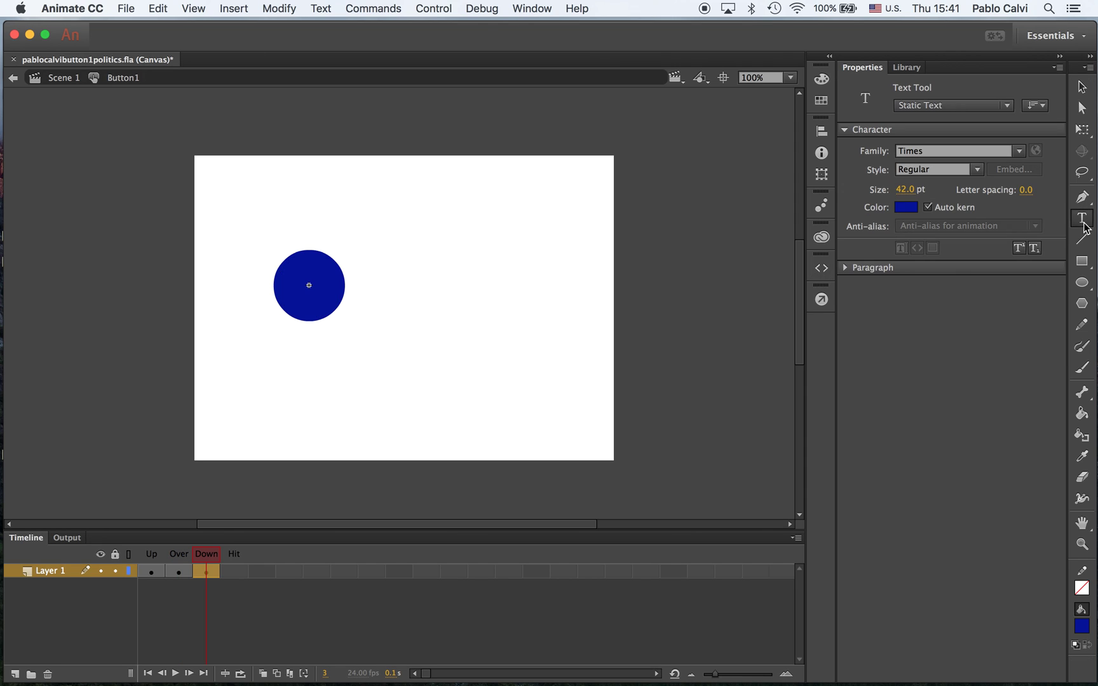
pyautogui.moveTo(388, 253); pyautogui.dragTo(464, 297)
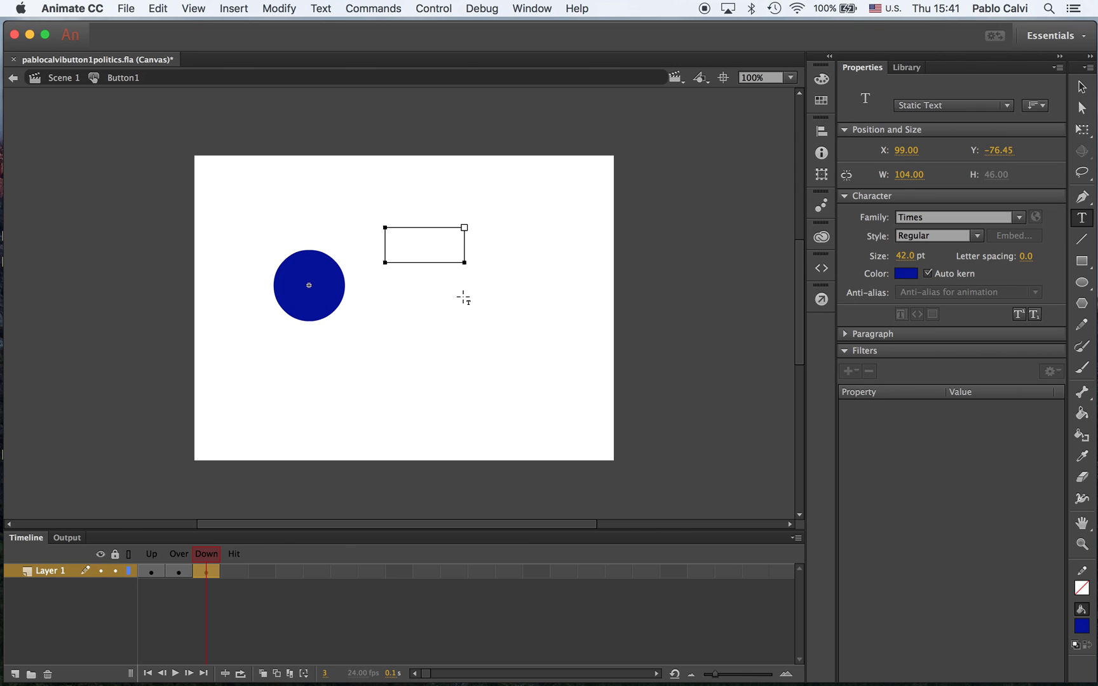
pyautogui.write('Hi!')
pyautogui.click(12, 78)
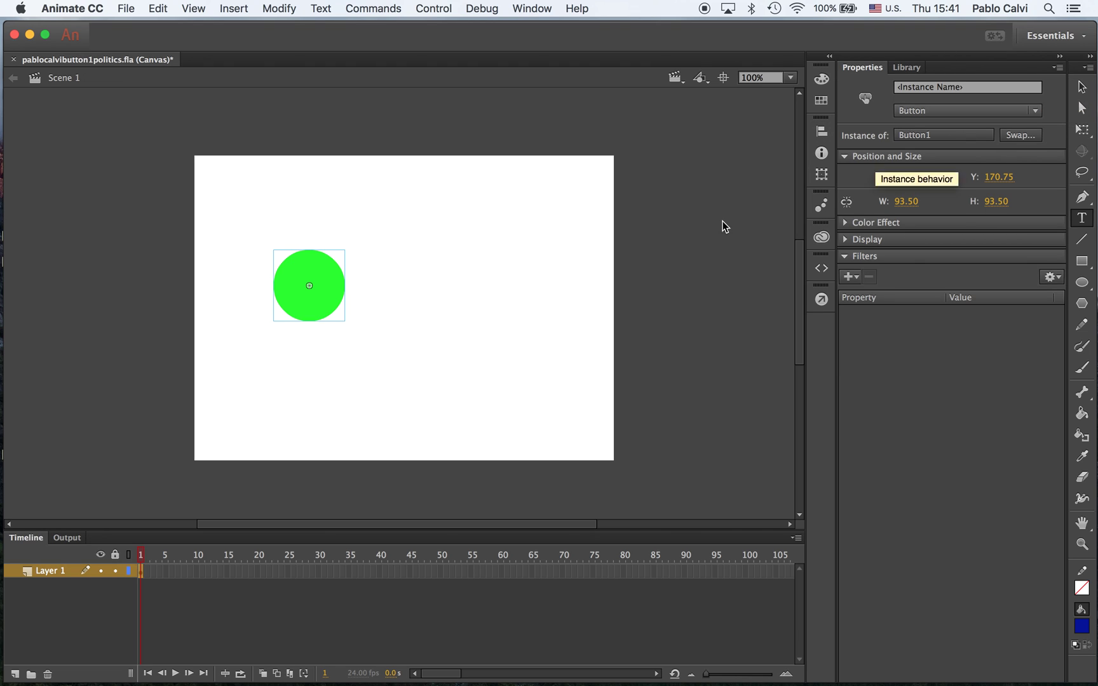
# Select the button and apply the HTML5 Canvas Actions snippet 'Click to Go to Web Page'
pyautogui.click(1083, 89)
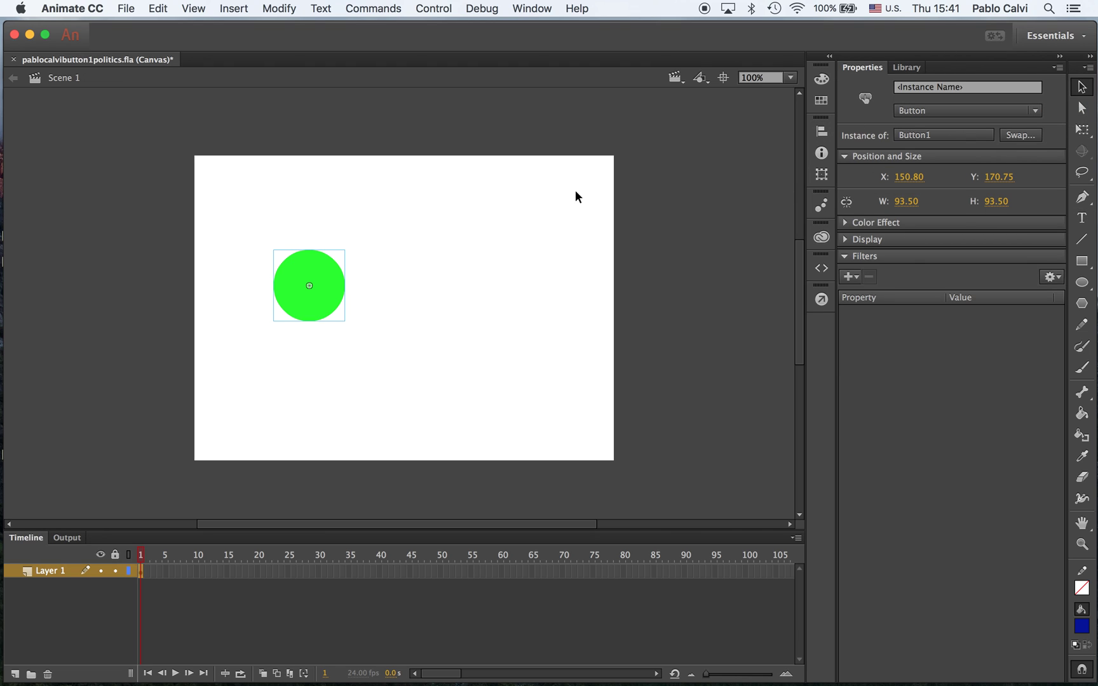
pyautogui.moveTo(246, 224); pyautogui.dragTo(388, 355)
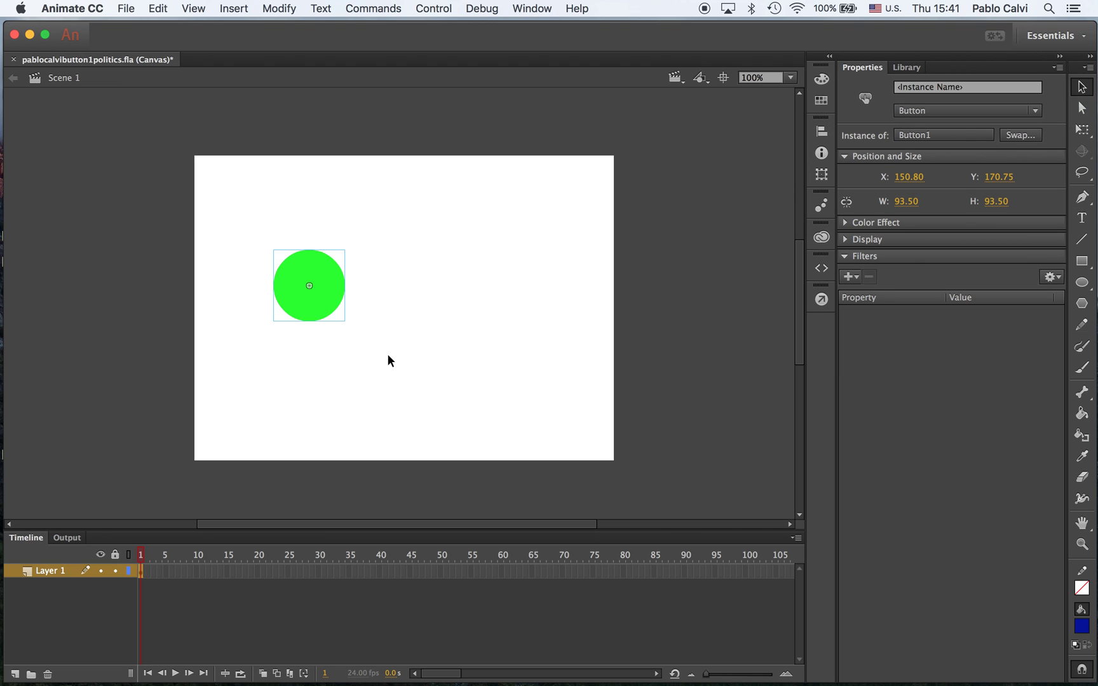
pyautogui.click(822, 270)
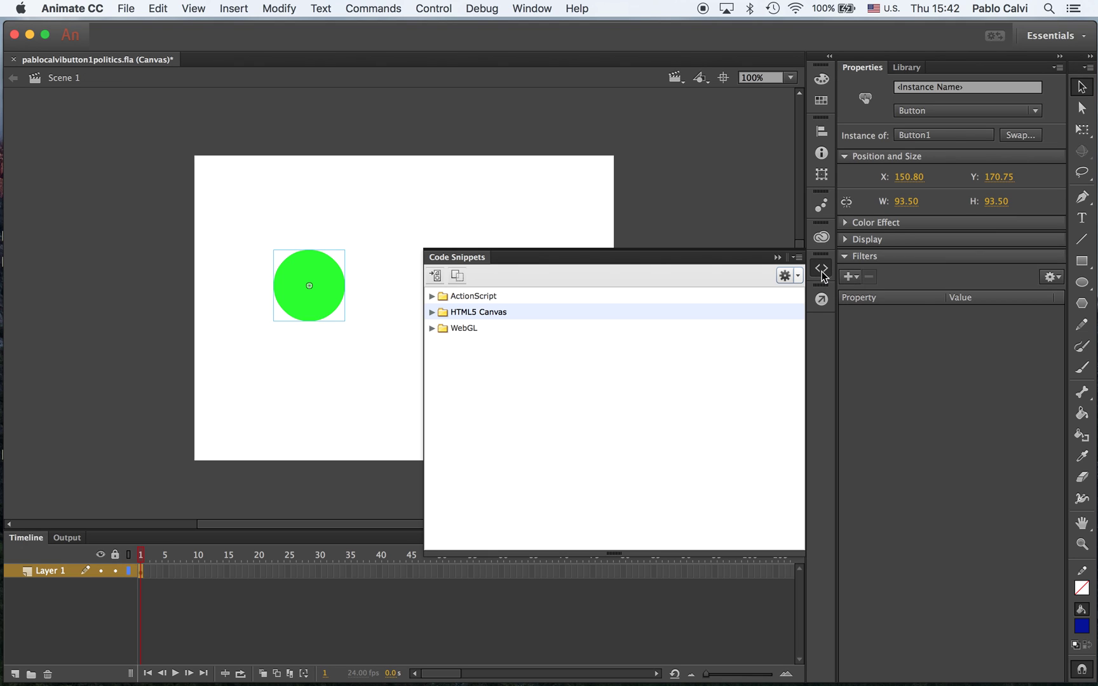
pyautogui.click(431, 312)
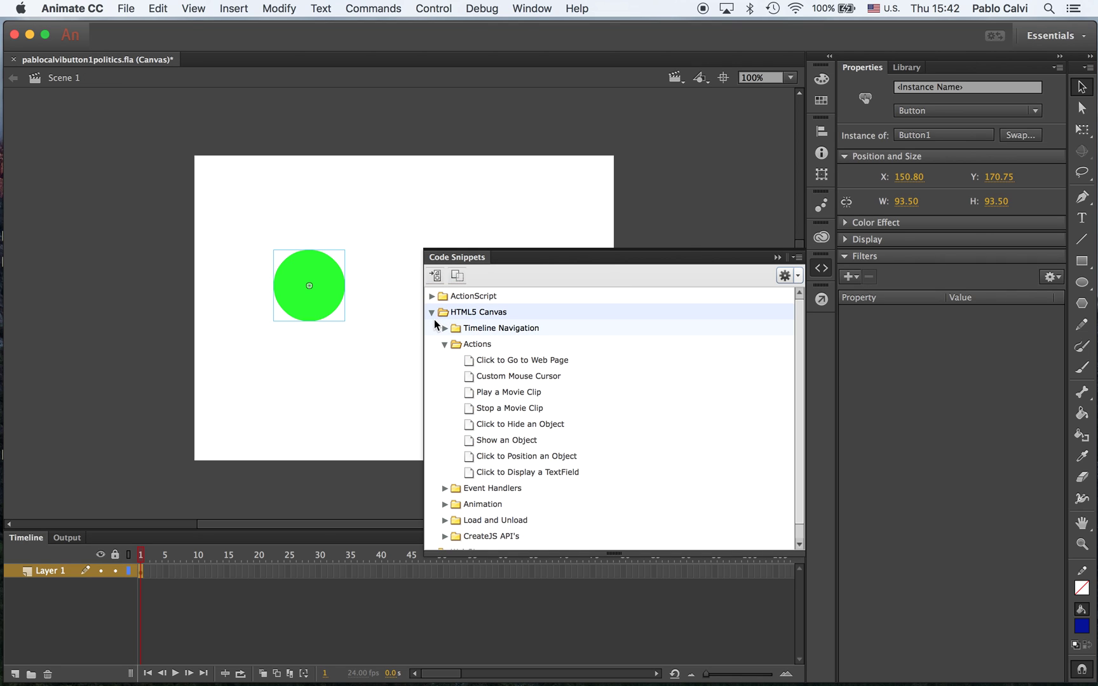
pyautogui.click(446, 345)
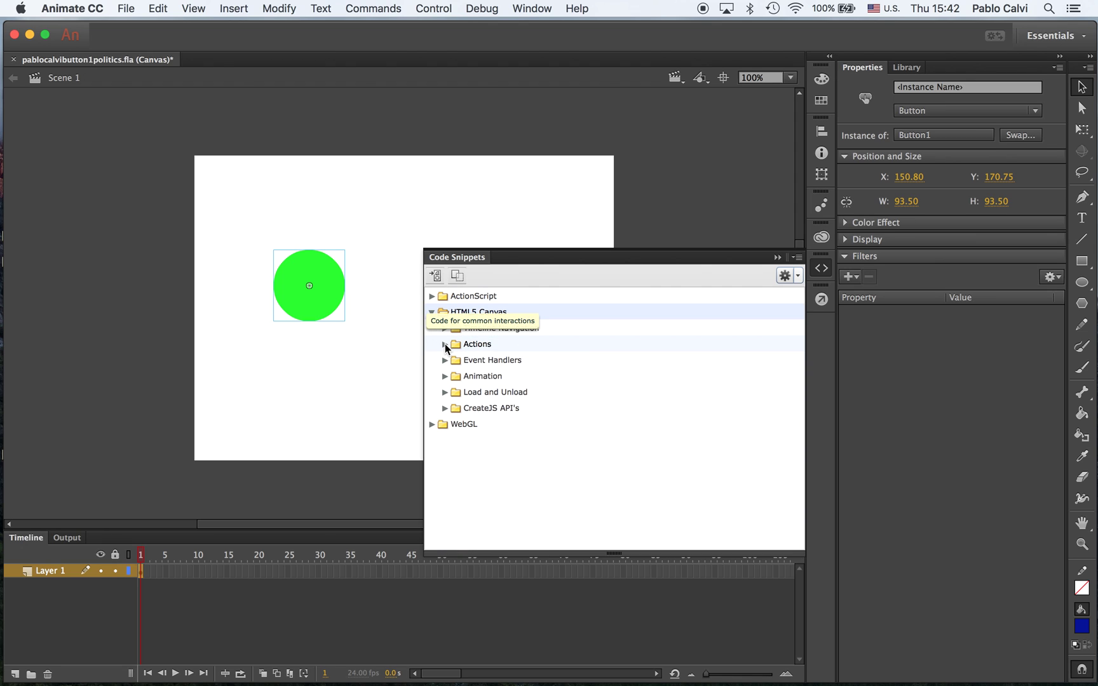
pyautogui.click(445, 346)
pyautogui.doubleClick(494, 362)
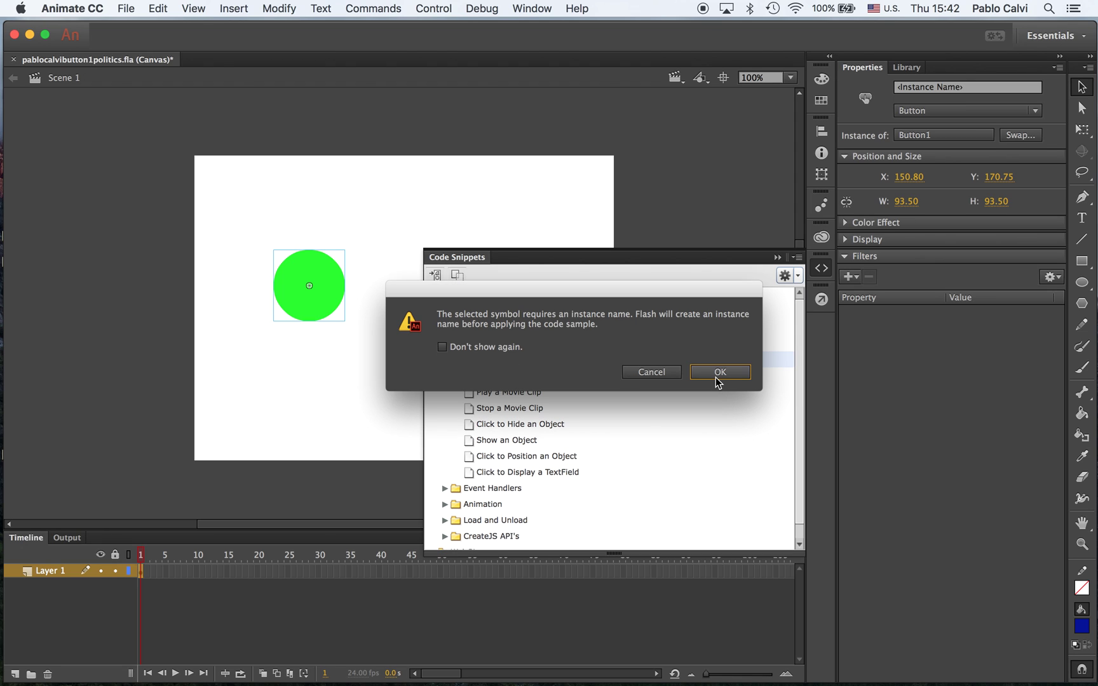
pyautogui.click(716, 384)
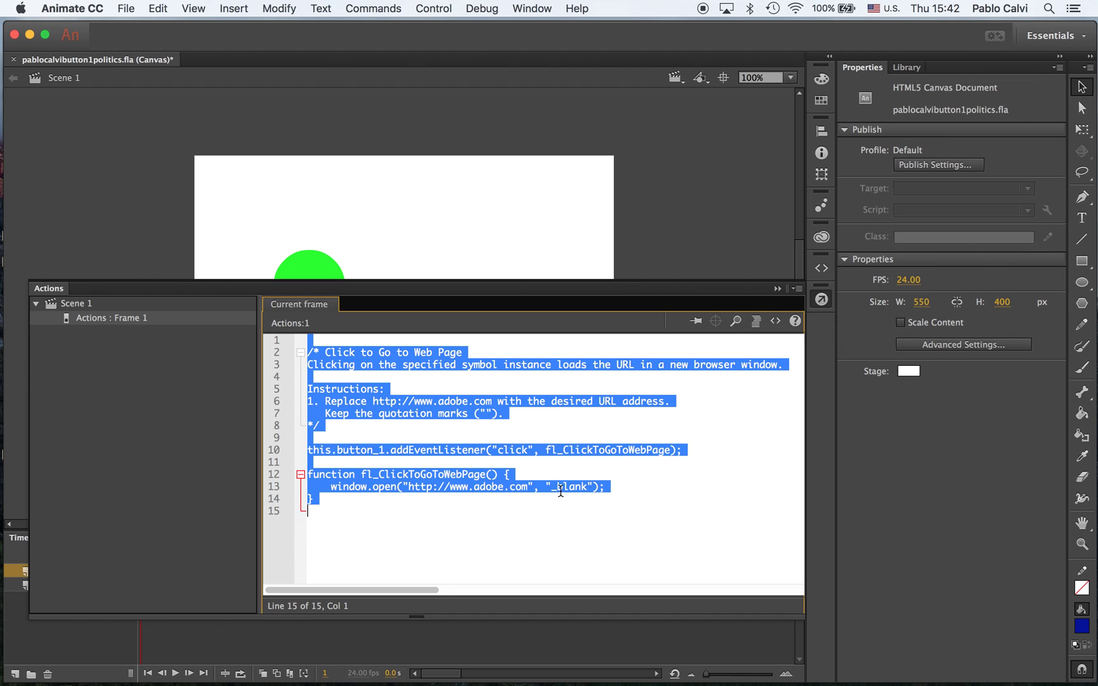
pyautogui.click(642, 481)
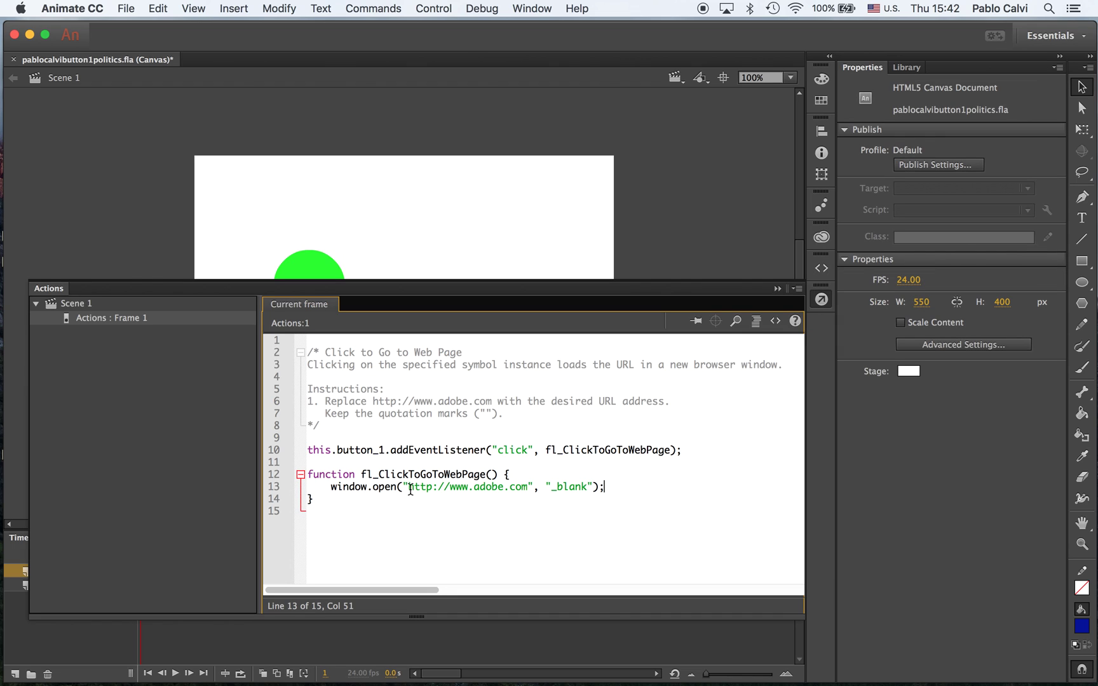
pyautogui.click(451, 490)
pyautogui.moveTo(455, 495); pyautogui.dragTo(526, 490)
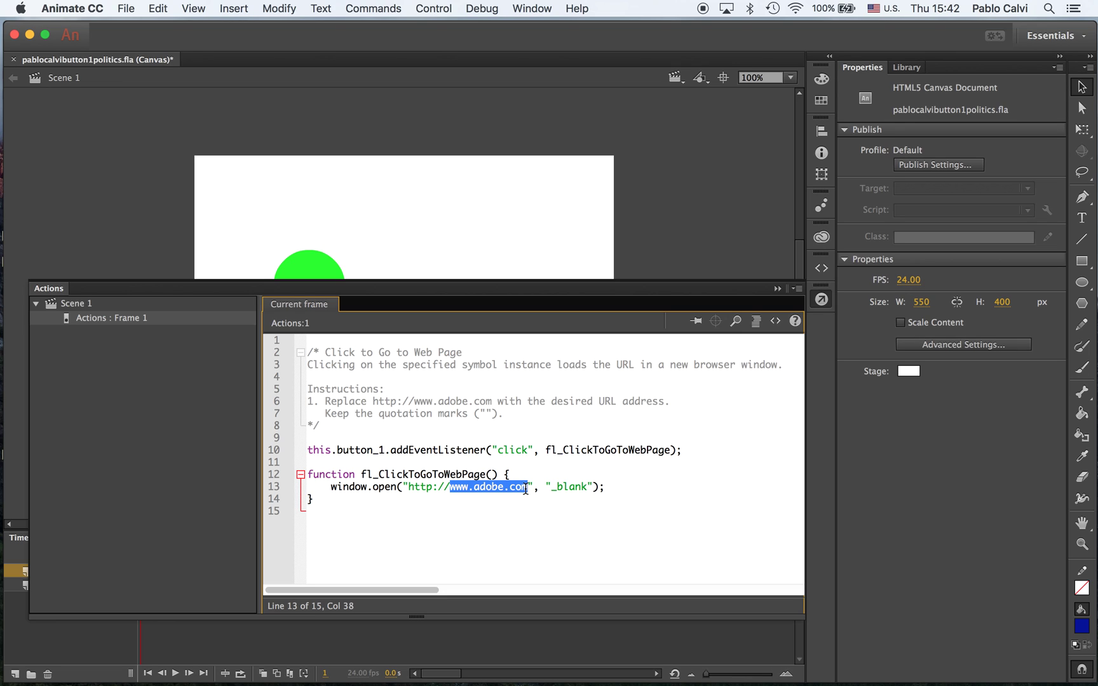
pyautogui.write('www.pablo')
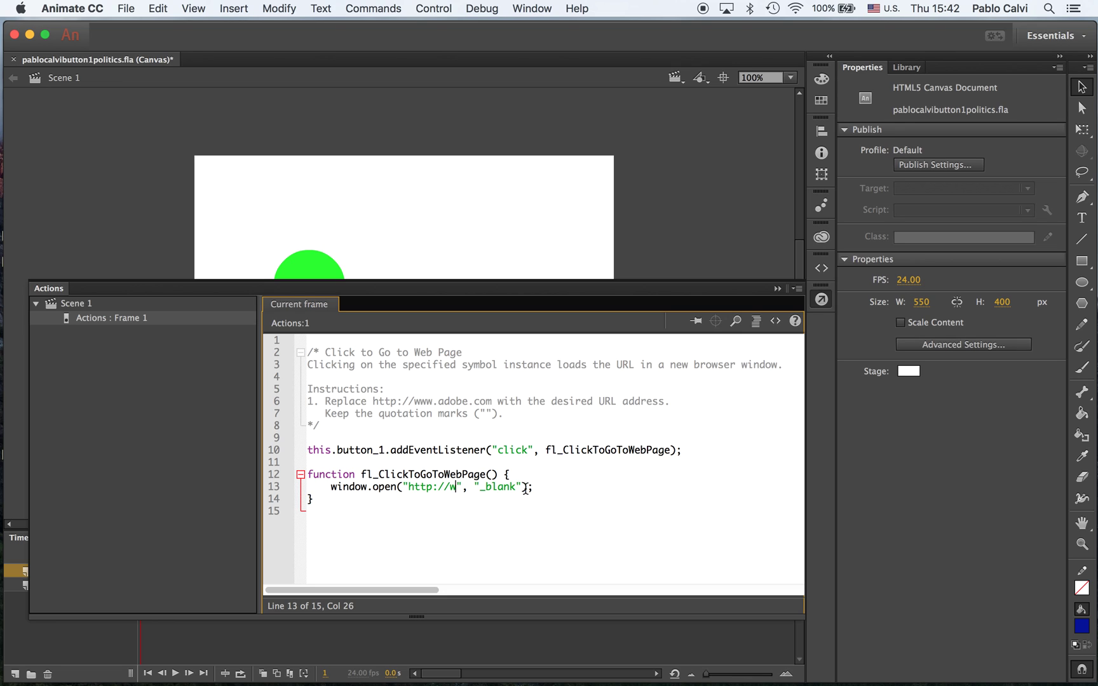
pyautogui.write('calvi.com')
pyautogui.press('super+s')
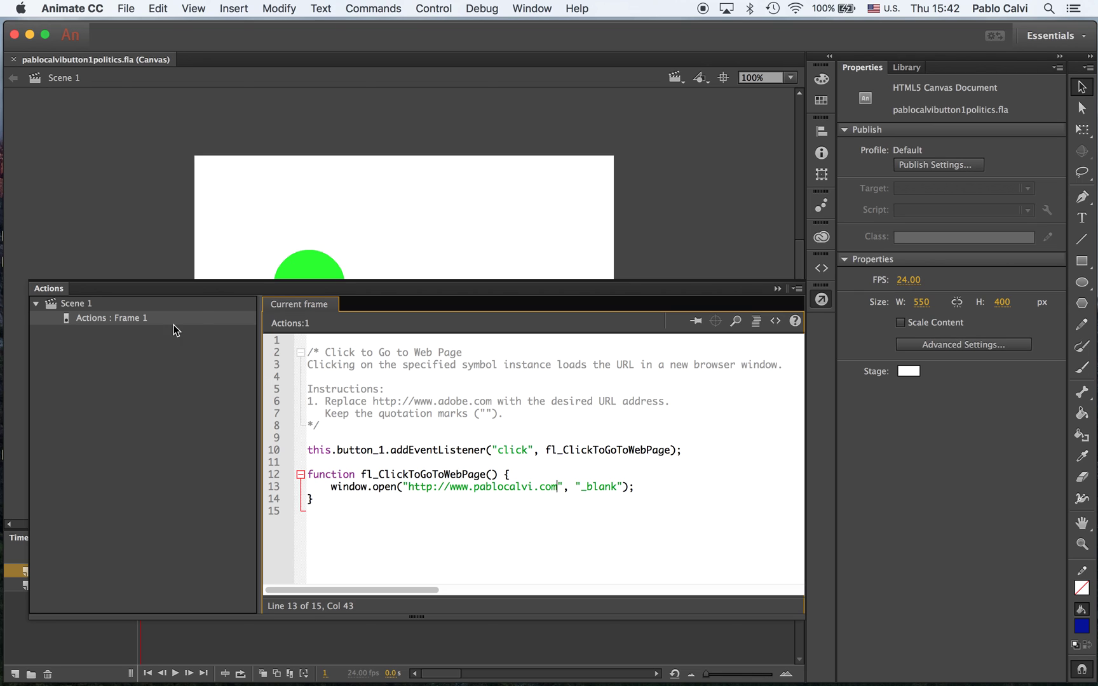
pyautogui.click(778, 289)
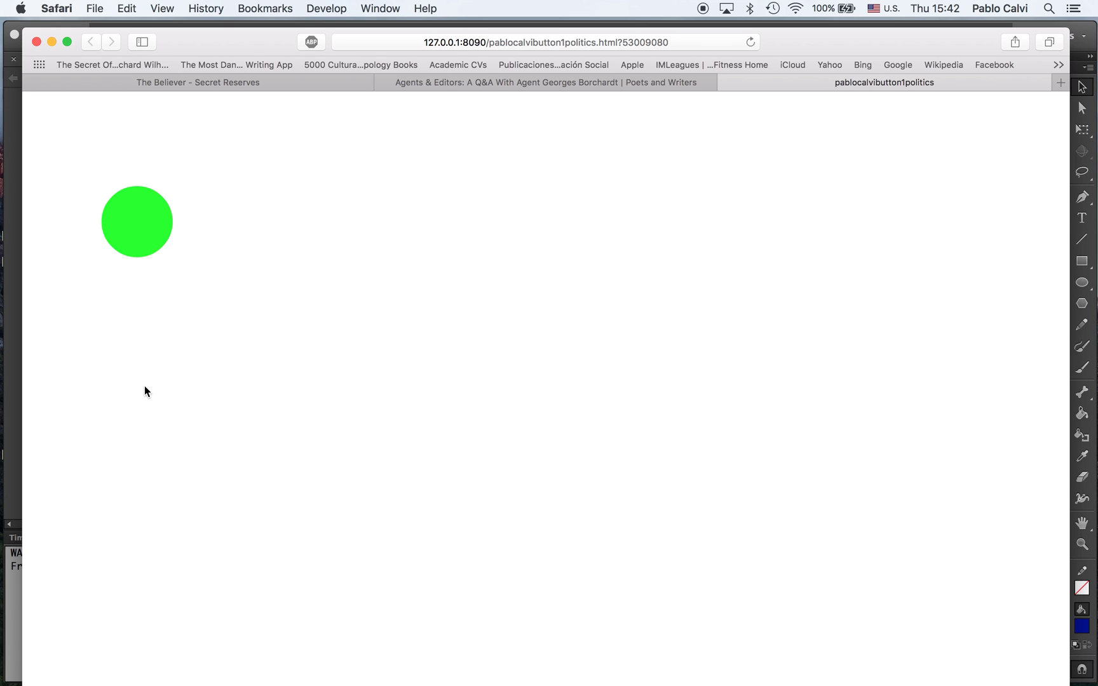
pyautogui.click(131, 228)
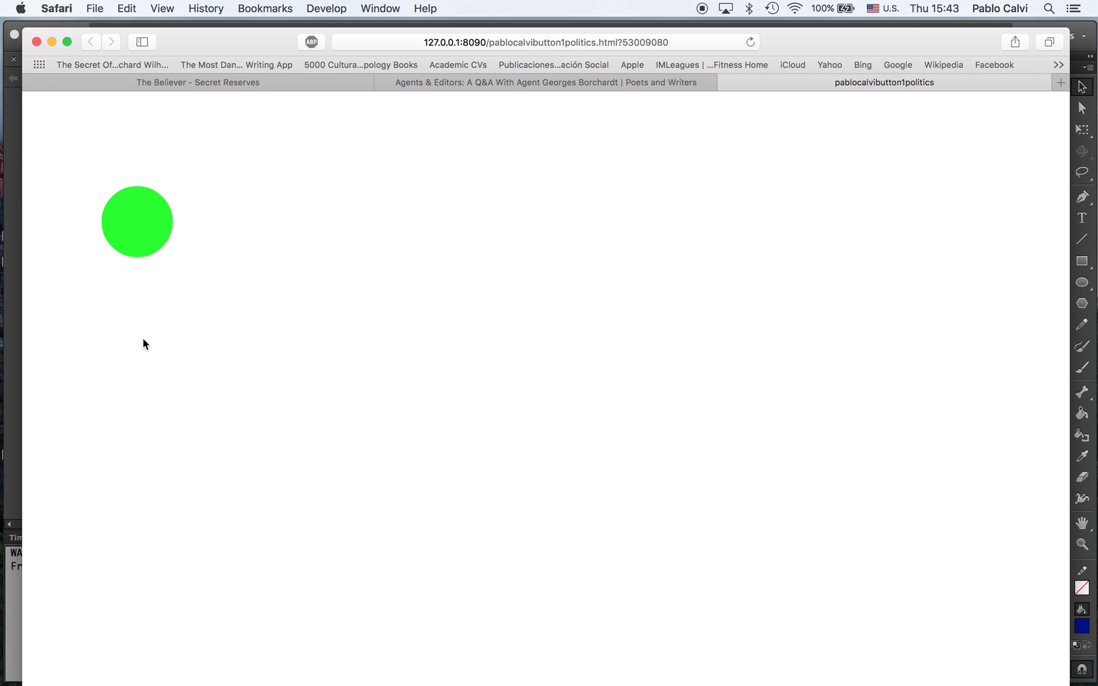
pyautogui.click(143, 241)
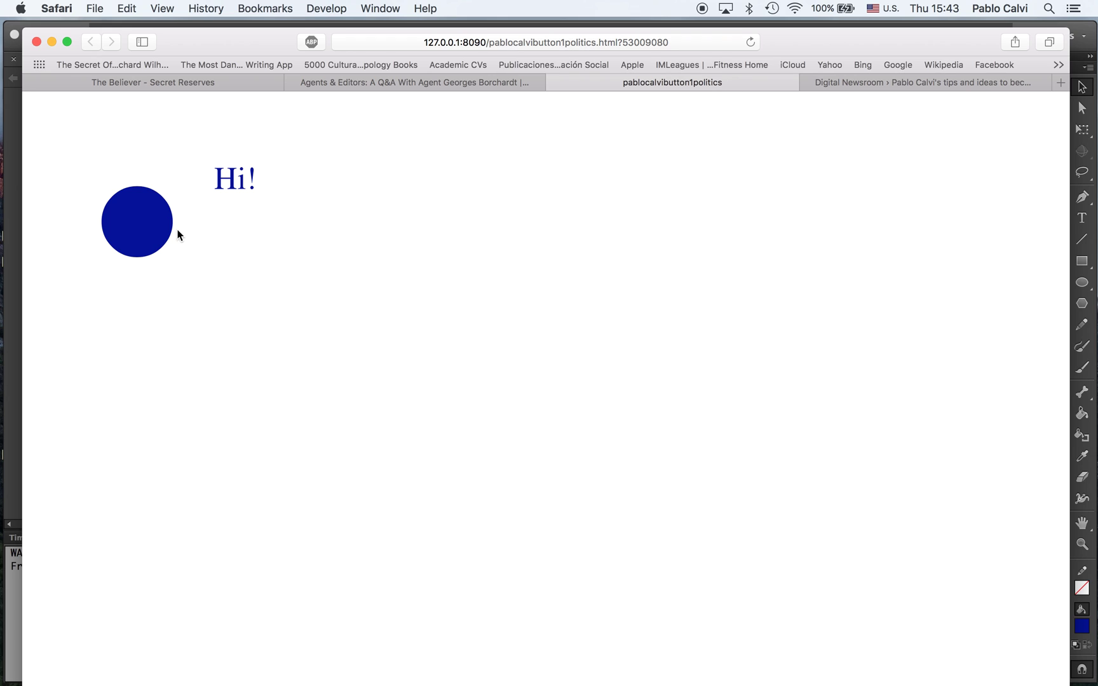
pyautogui.click(148, 203)
pyautogui.click(144, 216)
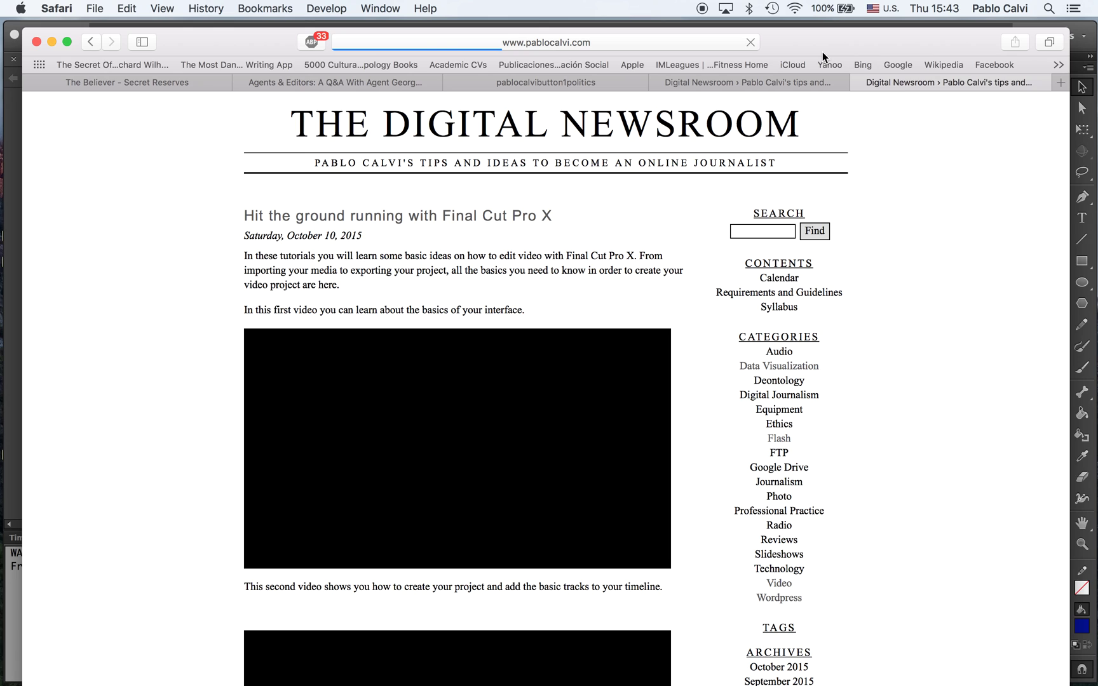
# Close the opened pablocalvi.com tabs and move the Safari window down
pyautogui.press('super+w')
pyautogui.click(849, 82)
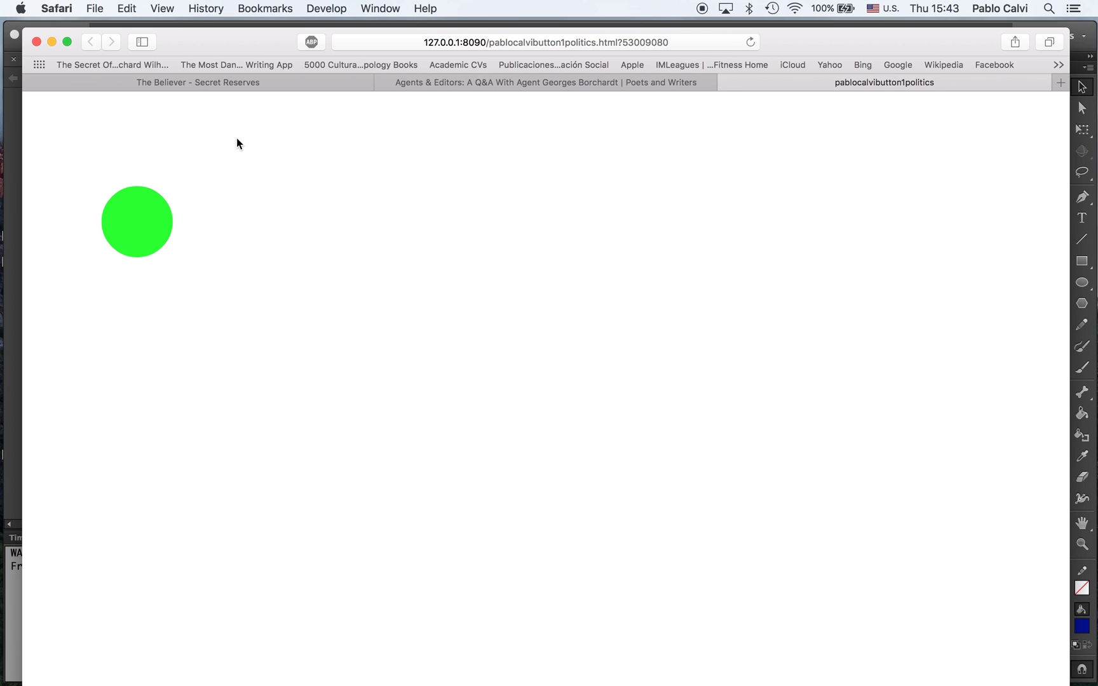
pyautogui.moveTo(231, 48); pyautogui.dragTo(225, 51)
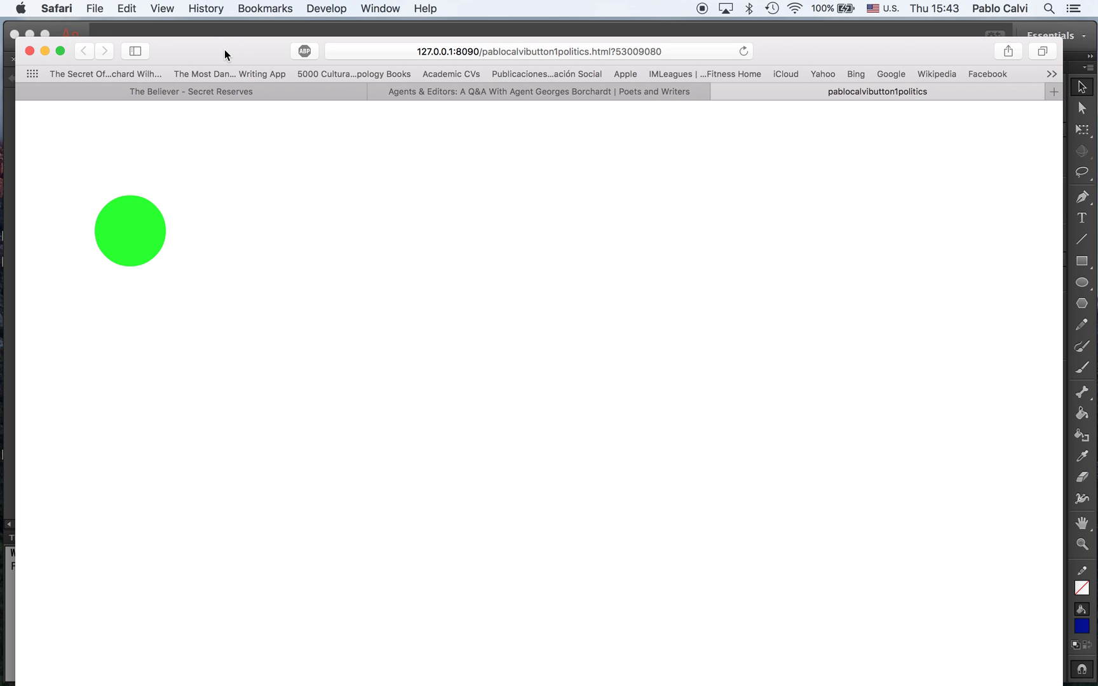
# Bring pablocalvibutton1politics.fla back to the front, collapse HTML5 Canvas in Code Snippets, then close that panel
pyautogui.moveTo(225, 55); pyautogui.dragTo(280, 213)
pyautogui.click(250, 39)
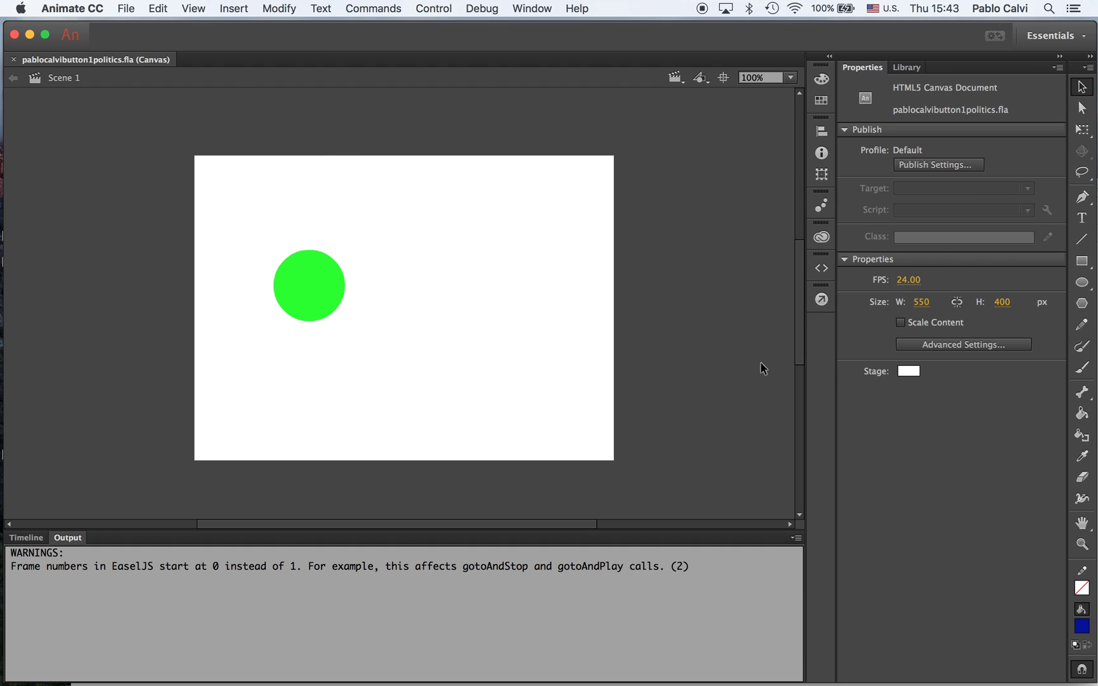
pyautogui.click(823, 270)
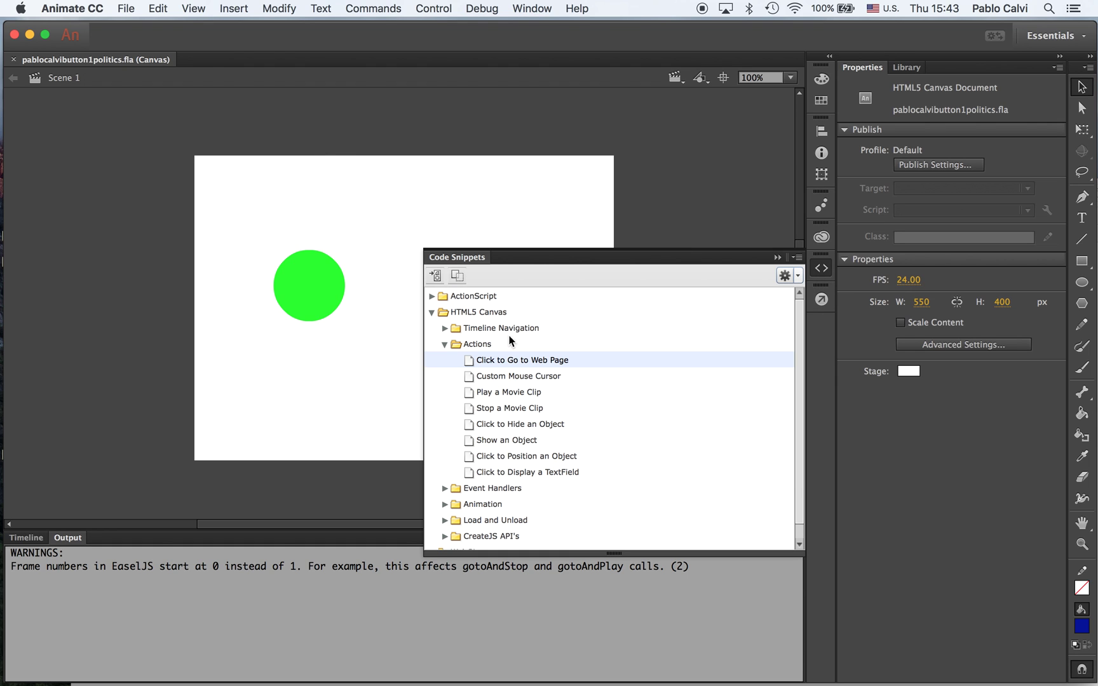
pyautogui.click(431, 312)
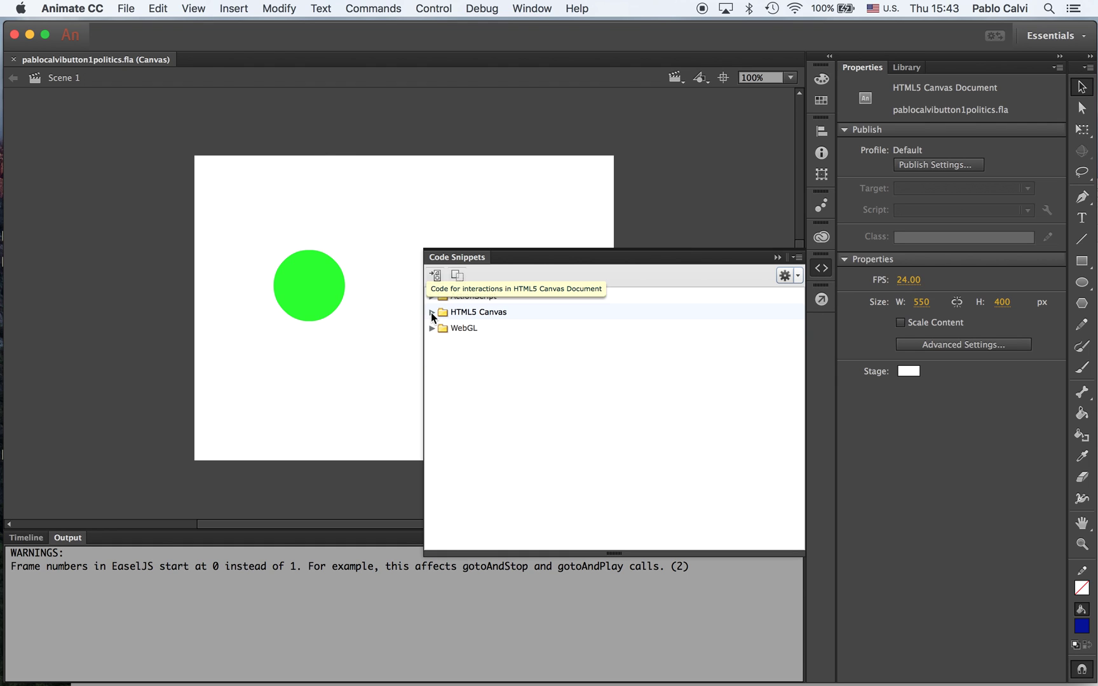
pyautogui.click(775, 258)
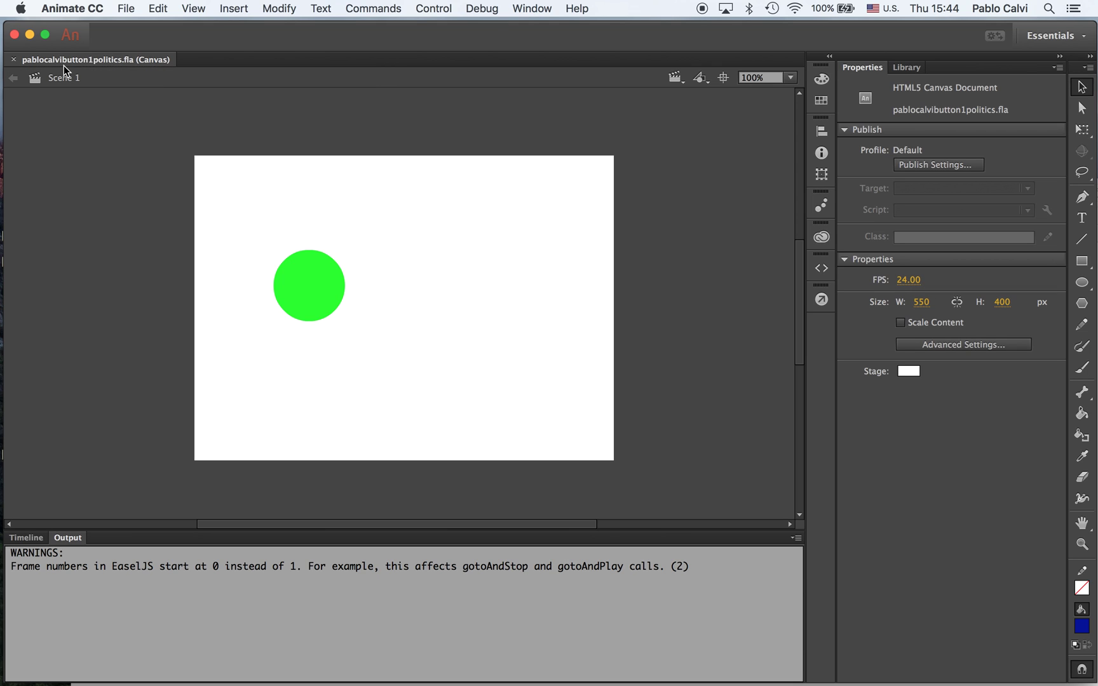
# Minimize Animate, close Safari, and select the pablocalvibutton1politics folder on the desktop
pyautogui.click(29, 35)
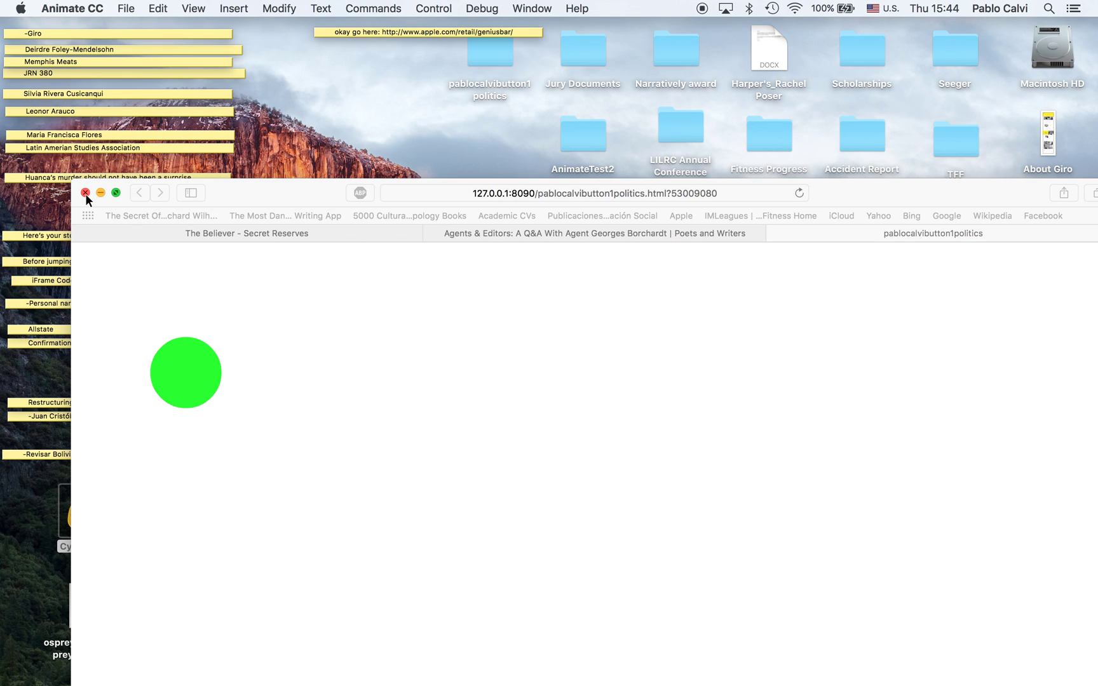
pyautogui.click(85, 193)
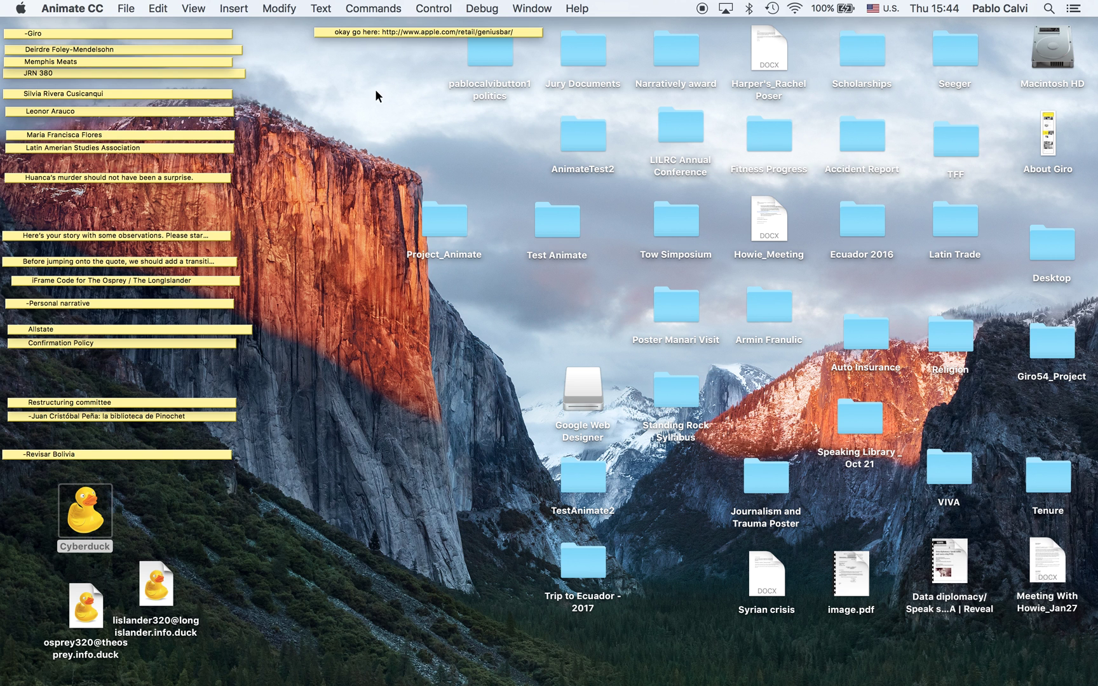
pyautogui.moveTo(491, 55); pyautogui.dragTo(388, 402)
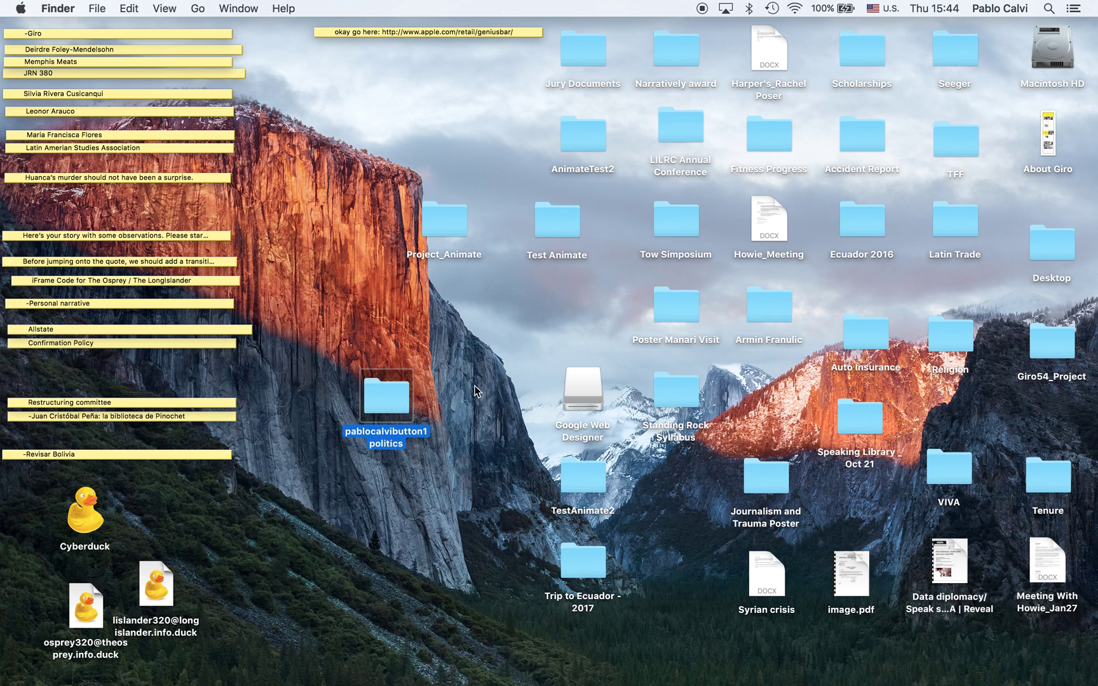
pyautogui.click(474, 385)
pyautogui.click(392, 407)
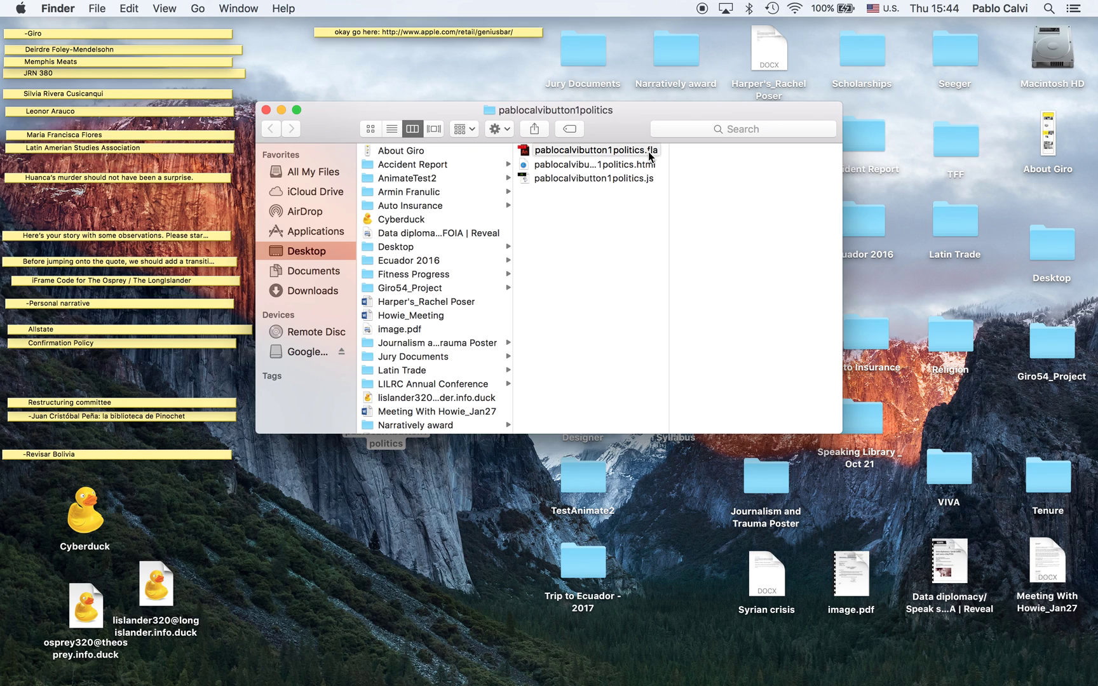
# Preview the published .html and .js files, then open pablocalvibutton1politics.html in Safari
pyautogui.click(564, 164)
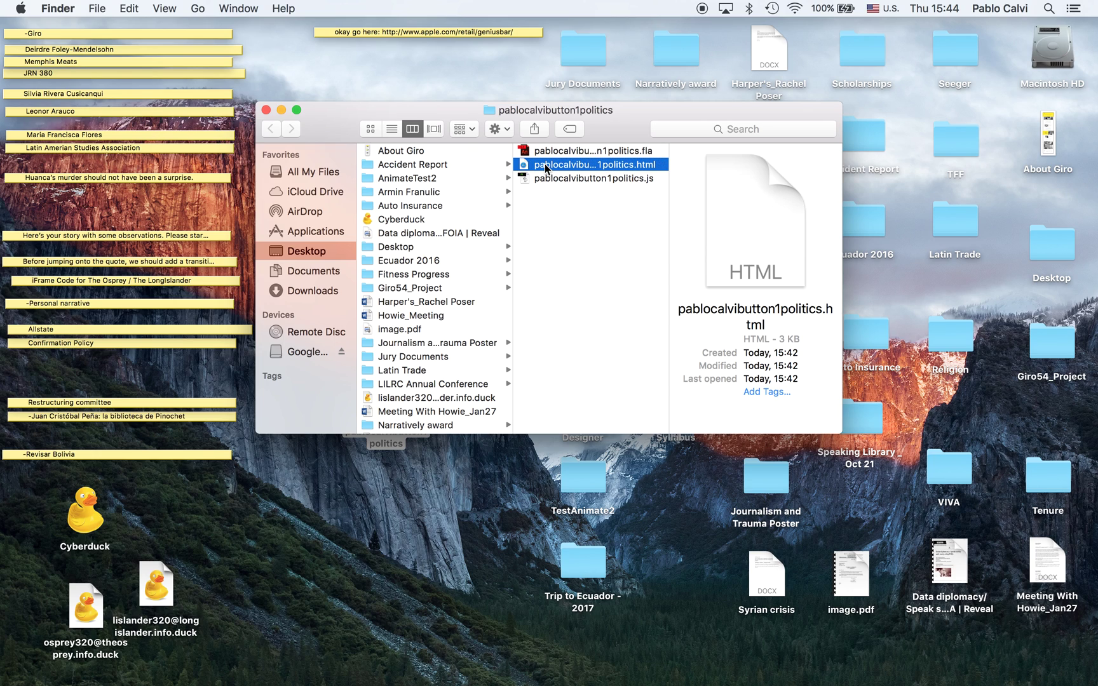
pyautogui.click(551, 178)
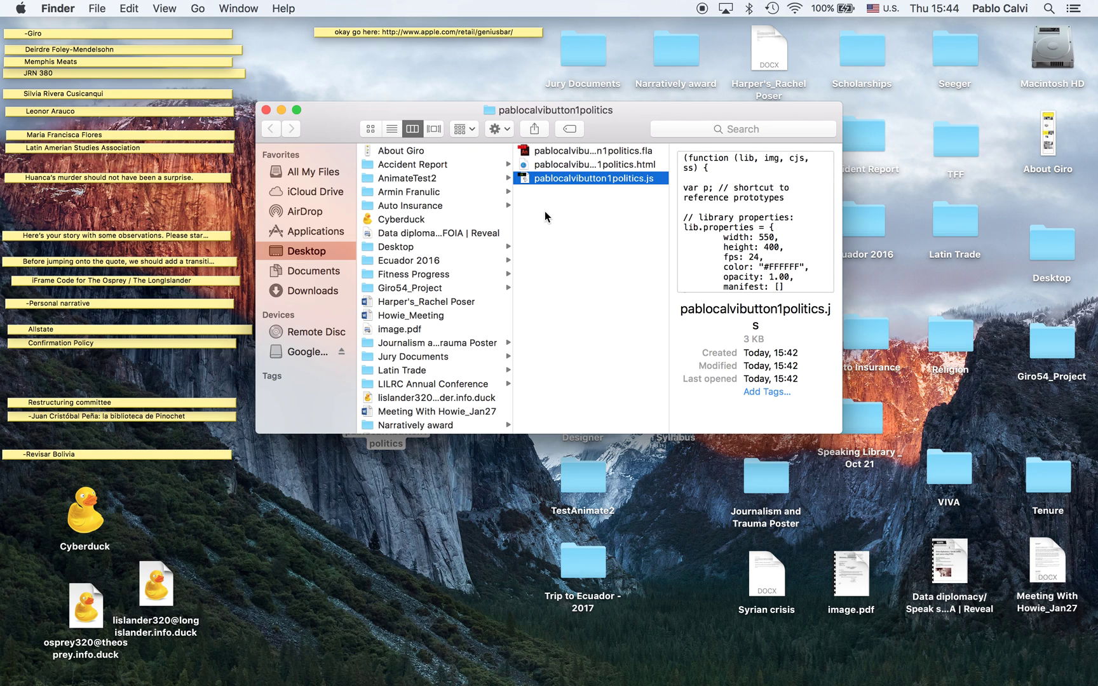
pyautogui.click(581, 167)
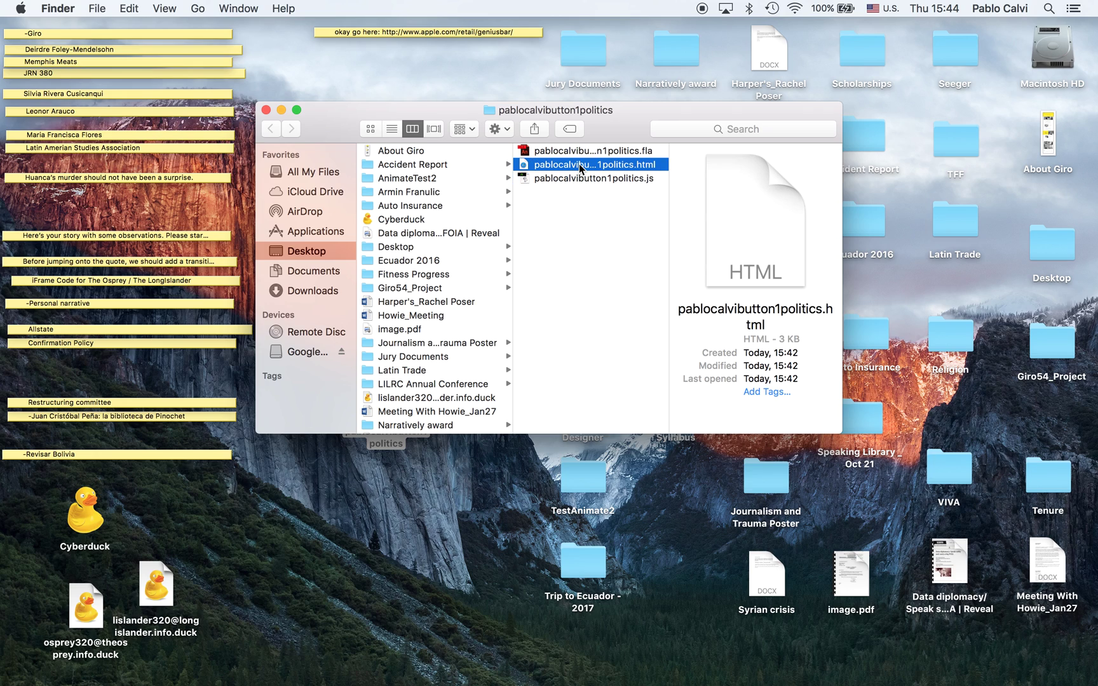
pyautogui.click(581, 166)
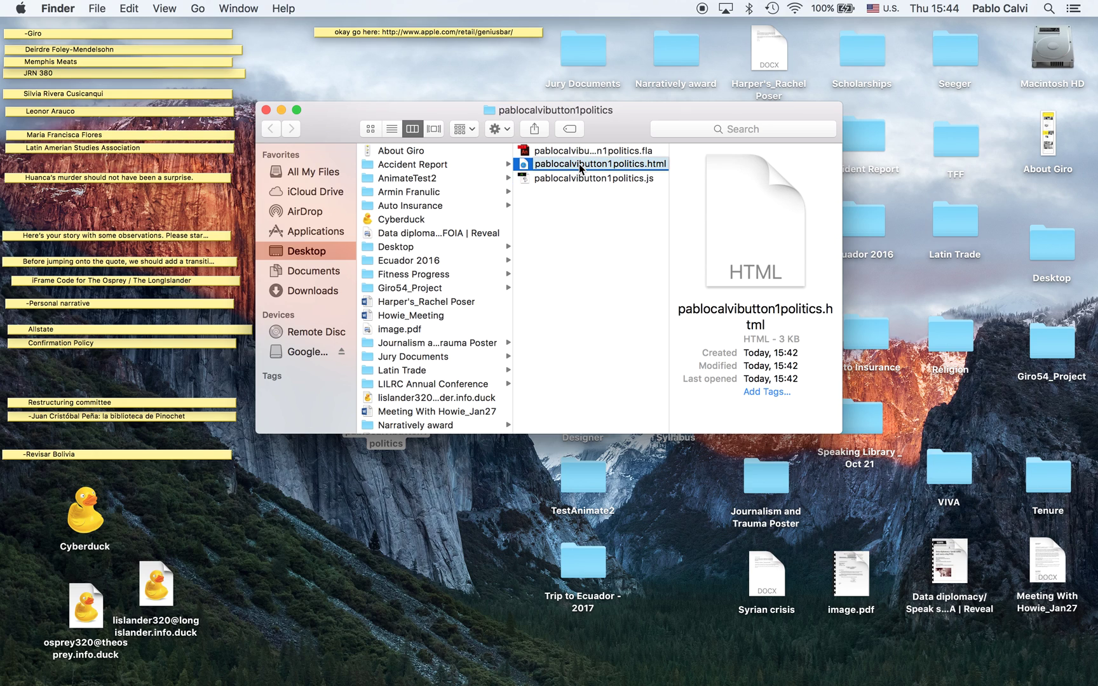
pyautogui.click(578, 207)
pyautogui.click(583, 168)
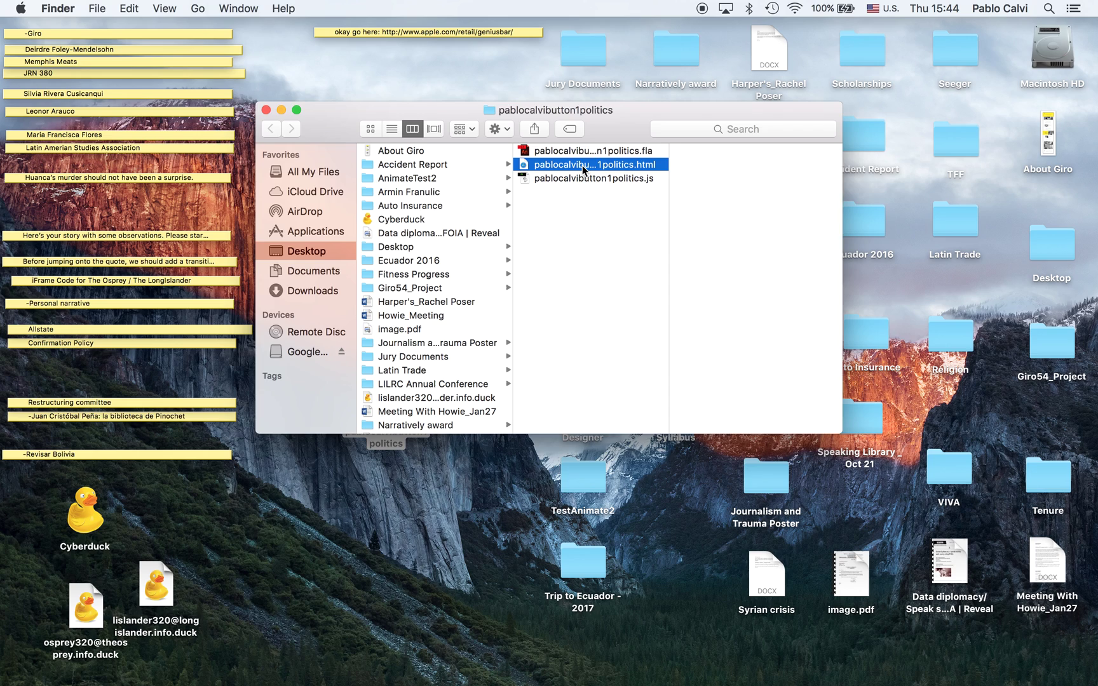
pyautogui.doubleClick(583, 169)
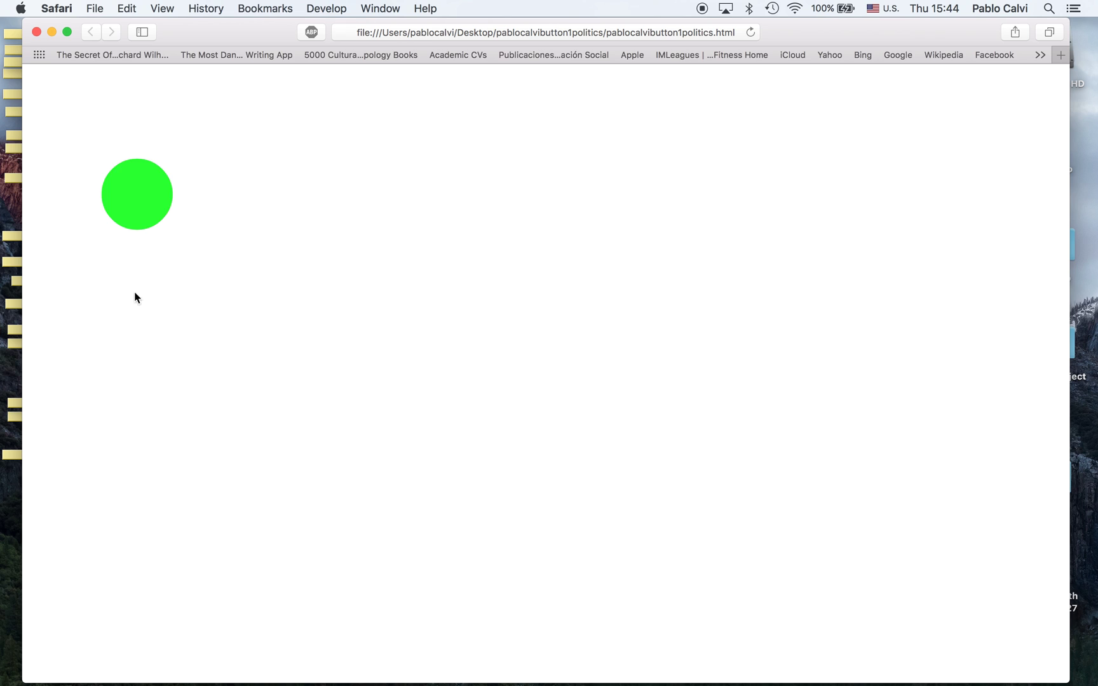
# Click the green circle on the published page so it shows a blue Hi! and opens pablocalvi.com
pyautogui.click(141, 212)
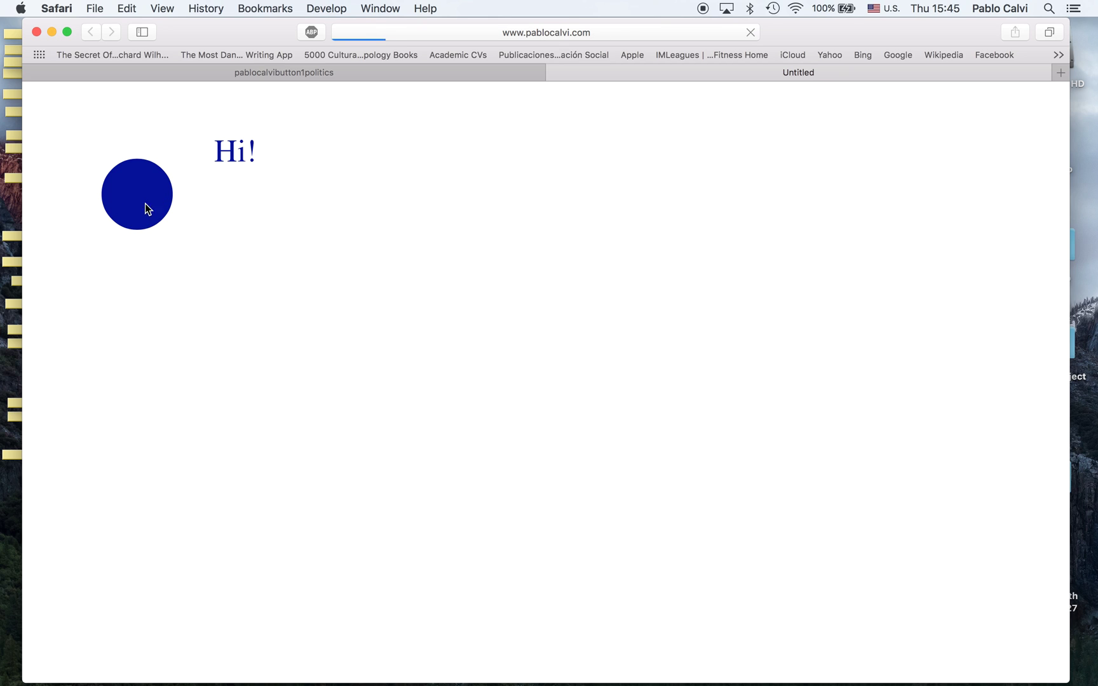